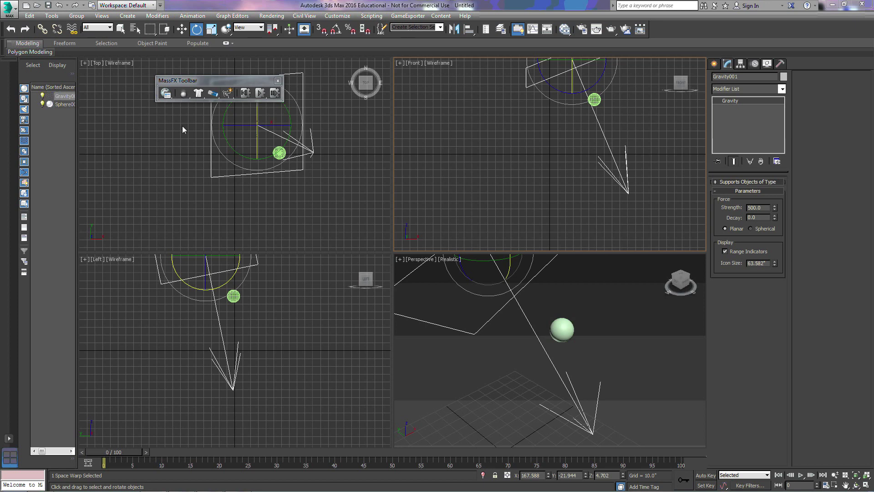
Open MassFX Simulation Tools and view the World, Multi-Object Editor and Display tabs, ending on Simulation
{"action": "left_click", "coordinate": [167, 94]}
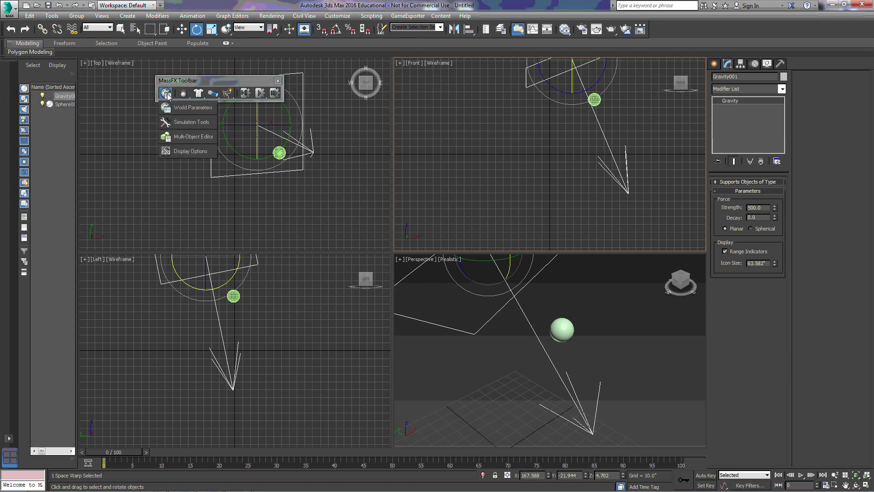
{"action": "left_click_drag", "start_coordinate": [167, 96], "coordinate": [205, 141]}
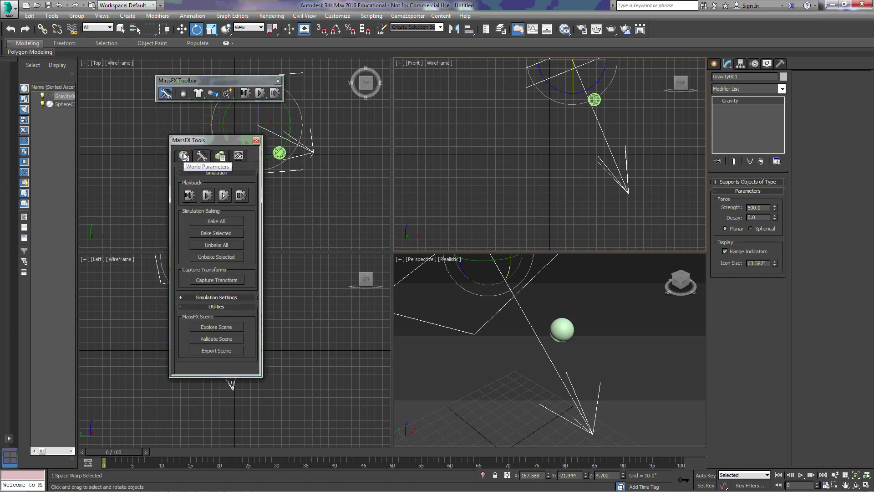
{"action": "left_click", "coordinate": [185, 156]}
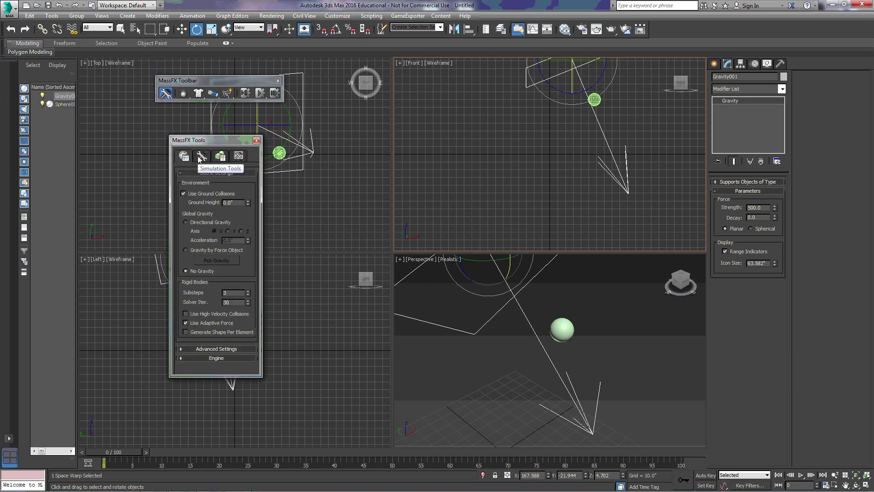
{"action": "left_click", "coordinate": [207, 157]}
{"action": "left_click", "coordinate": [220, 157]}
{"action": "left_click", "coordinate": [236, 157]}
{"action": "left_click", "coordinate": [202, 157]}
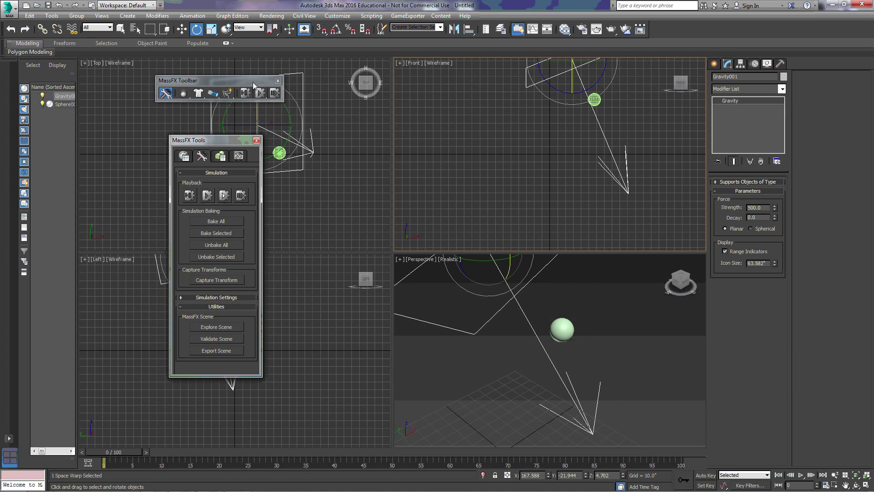
Run the sphere's simulation, reset it, run it without animation, then reset again
{"action": "mouse_move", "coordinate": [253, 81]}
{"action": "left_mouse_down"}
{"action": "mouse_move", "coordinate": [263, 73]}
{"action": "mouse_move", "coordinate": [250, 81]}
{"action": "left_mouse_up"}
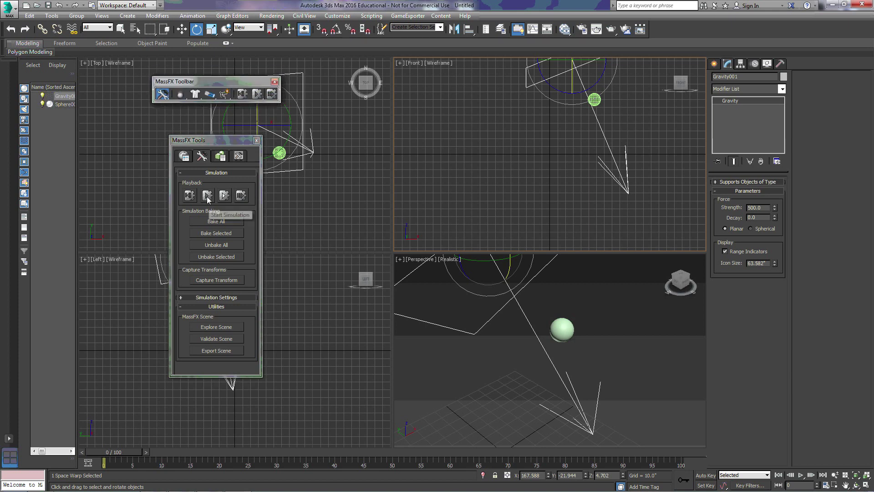
{"action": "left_click", "coordinate": [208, 196]}
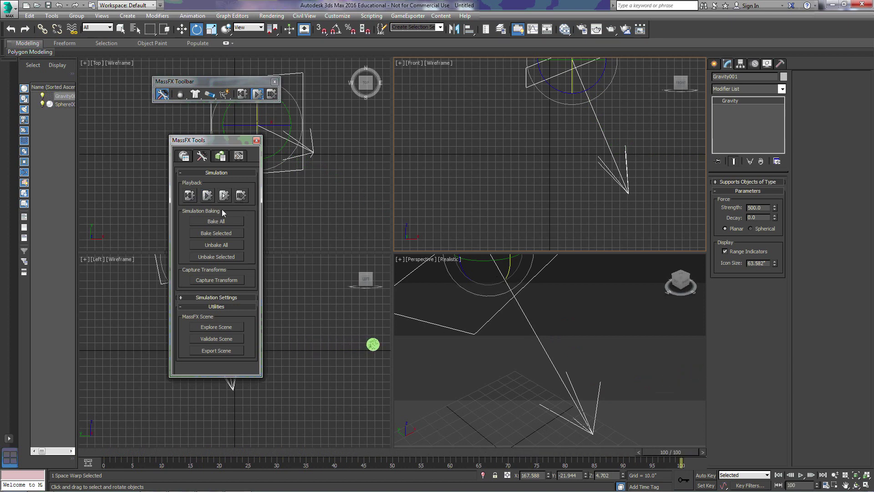
{"action": "left_click", "coordinate": [191, 197]}
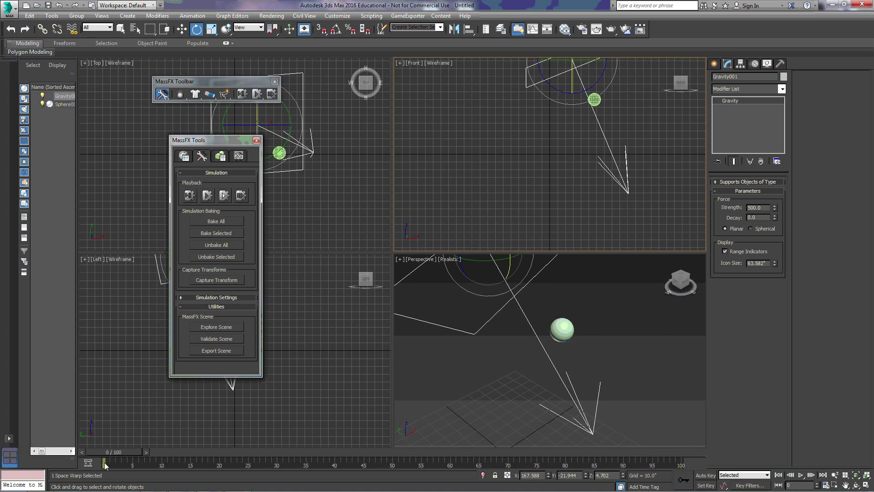
{"action": "mouse_move", "coordinate": [108, 454]}
{"action": "left_mouse_down"}
{"action": "mouse_move", "coordinate": [239, 451]}
{"action": "mouse_move", "coordinate": [109, 453]}
{"action": "left_mouse_up"}
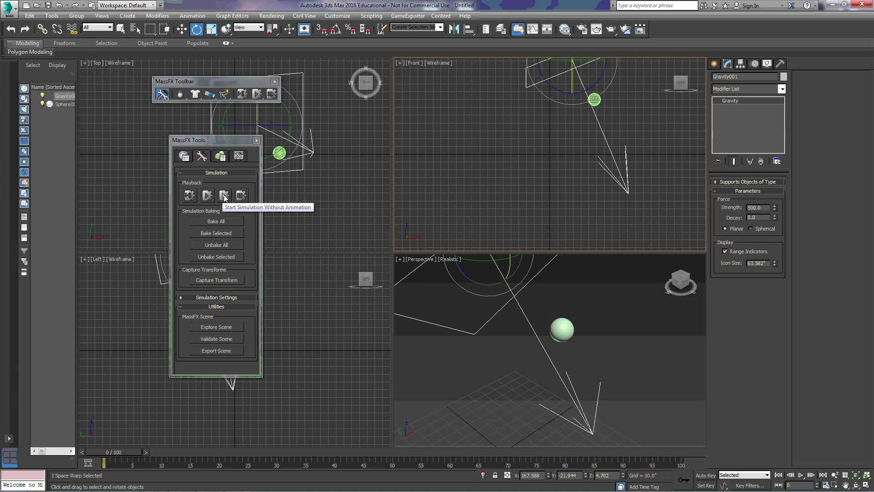
{"action": "left_click", "coordinate": [224, 196]}
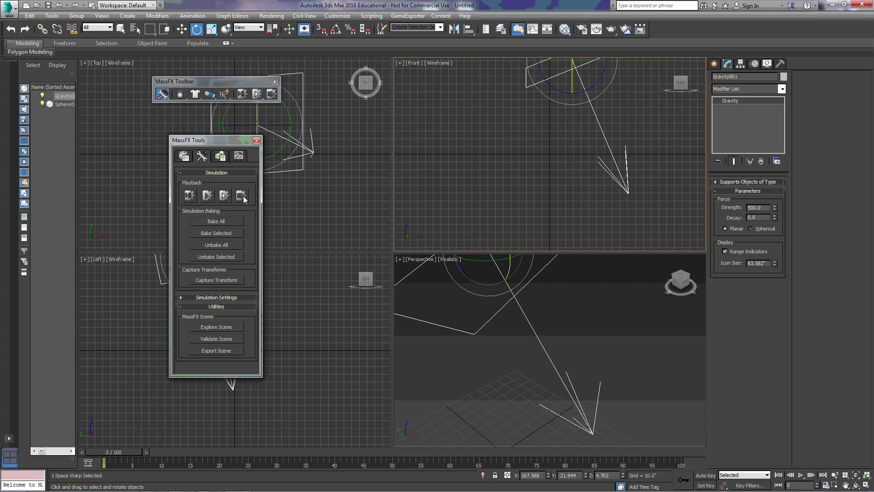
{"action": "left_click", "coordinate": [188, 197]}
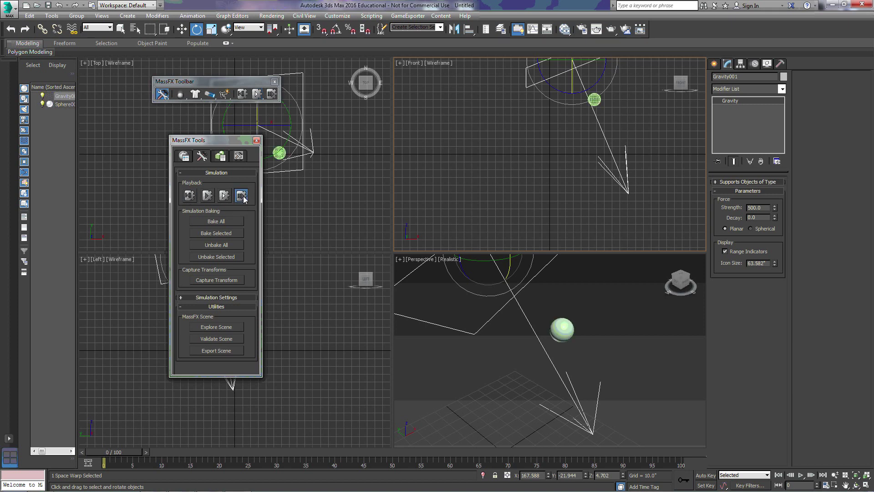
Step the simulation forward sixteen times so the sphere moves partway down
{"action": "left_click", "coordinate": [242, 196]}
{"action": "left_click", "coordinate": [242, 197]}
{"action": "left_click", "coordinate": [241, 197]}
{"action": "left_click", "coordinate": [242, 197]}
{"action": "left_click", "coordinate": [242, 196]}
{"action": "left_click", "coordinate": [241, 197]}
{"action": "left_click", "coordinate": [242, 196]}
{"action": "left_click", "coordinate": [241, 197]}
{"action": "left_click", "coordinate": [242, 197]}
{"action": "left_click", "coordinate": [241, 197]}
{"action": "left_click", "coordinate": [242, 197]}
{"action": "left_click", "coordinate": [242, 196]}
{"action": "left_click", "coordinate": [241, 197]}
{"action": "left_click", "coordinate": [242, 197]}
{"action": "left_click", "coordinate": [241, 197]}
{"action": "left_click", "coordinate": [242, 196]}
{"action": "left_click", "coordinate": [242, 196]}
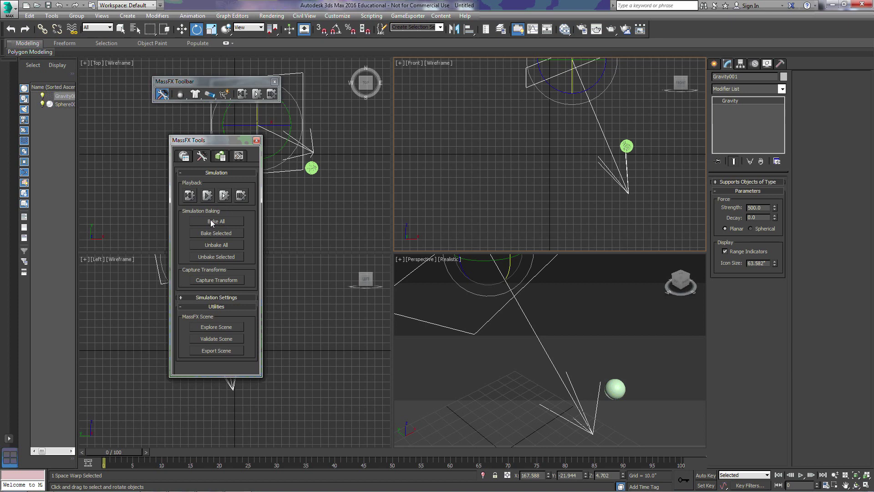
Reset the sphere's simulation and Bake All into keyframes across 100 frames
{"action": "left_click", "coordinate": [242, 94]}
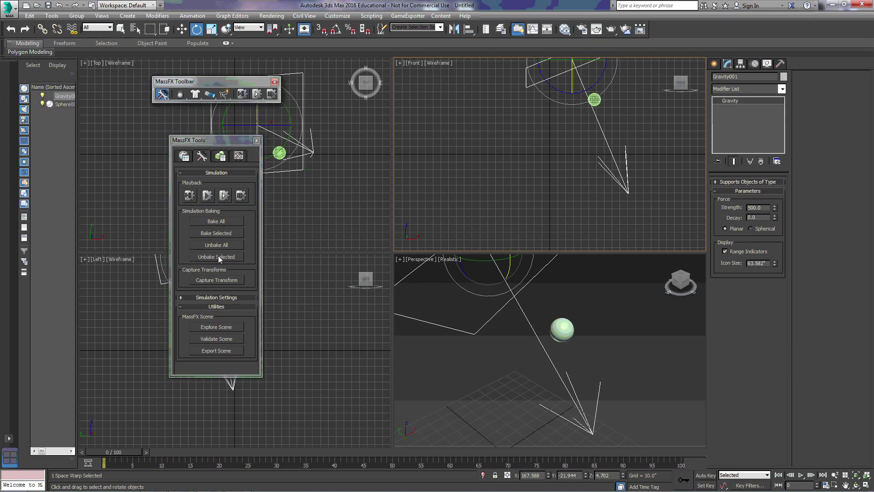
{"action": "left_click", "coordinate": [212, 220]}
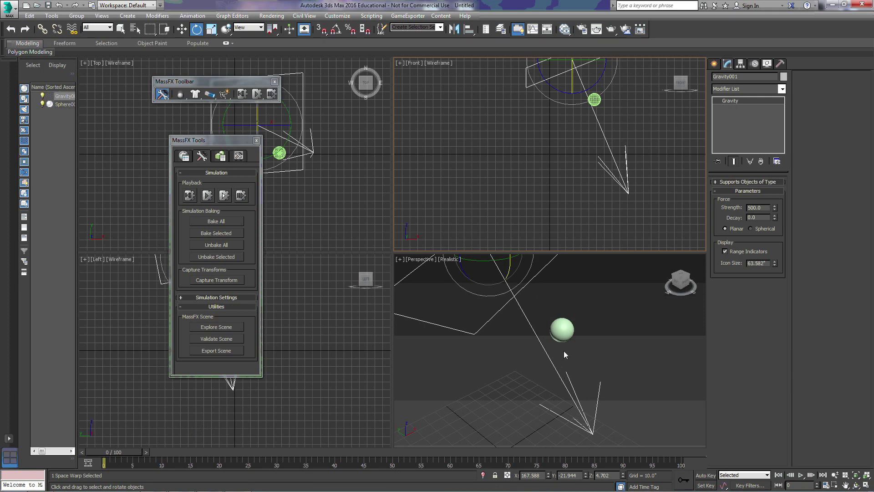
Select Sphere001, play and stop its baked fall, then Unbake All
{"action": "left_click", "coordinate": [562, 325]}
{"action": "left_click", "coordinate": [562, 325]}
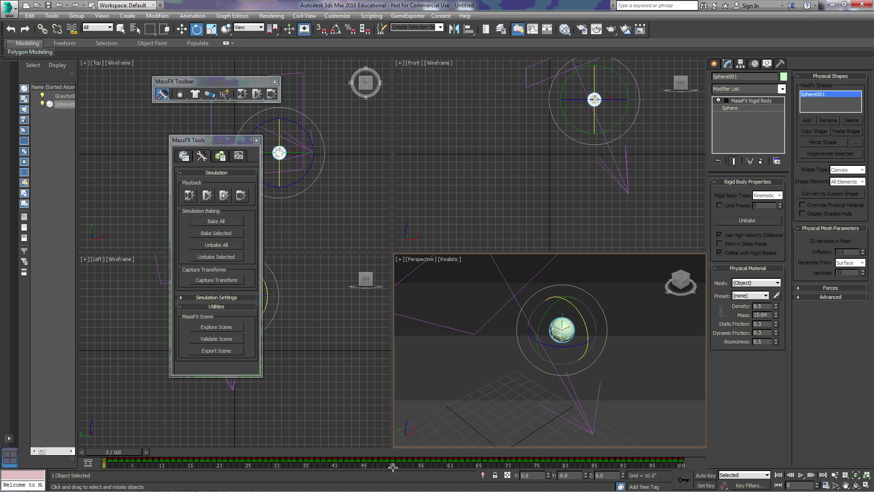
{"action": "left_click", "coordinate": [801, 475]}
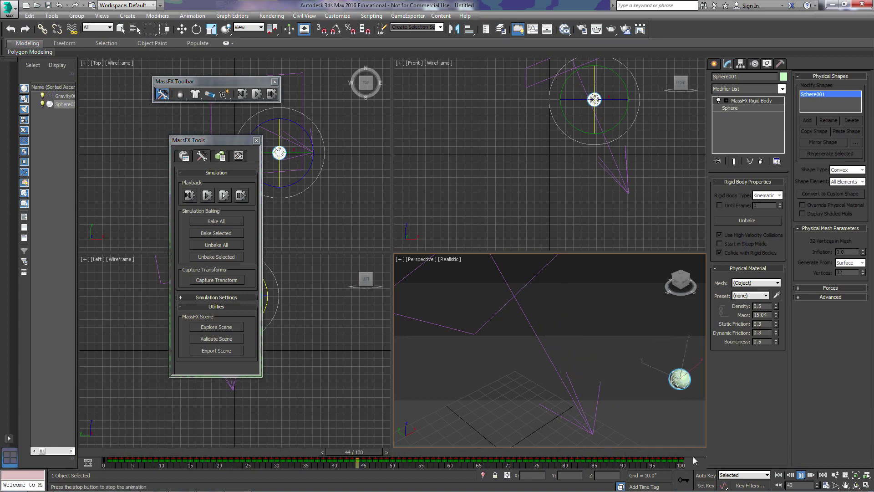
{"action": "left_click", "coordinate": [797, 475]}
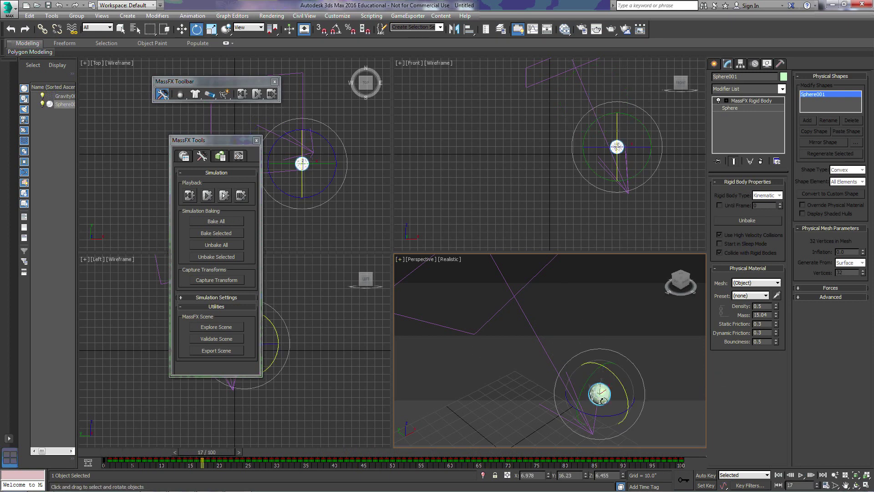
{"action": "left_click", "coordinate": [215, 244]}
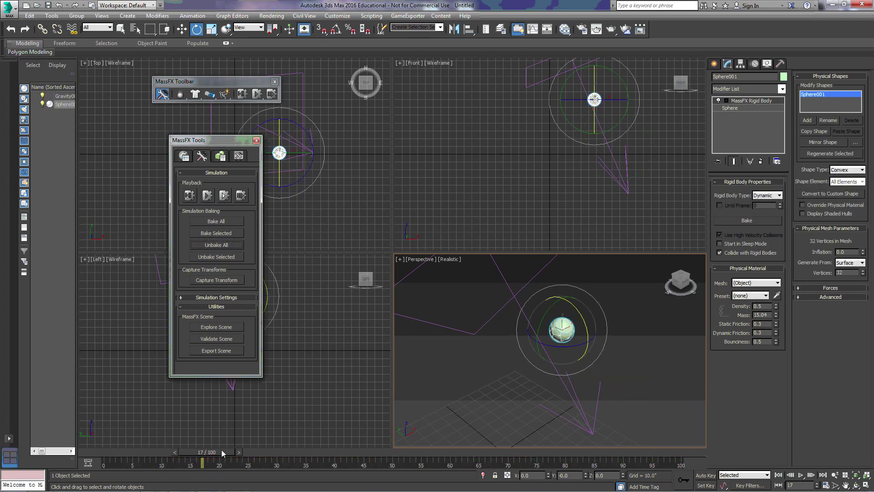
Drag the timeline back to frame 0 and deselect then reselect Sphere001 in Perspective
{"action": "left_click_drag", "start_coordinate": [221, 449], "coordinate": [112, 442]}
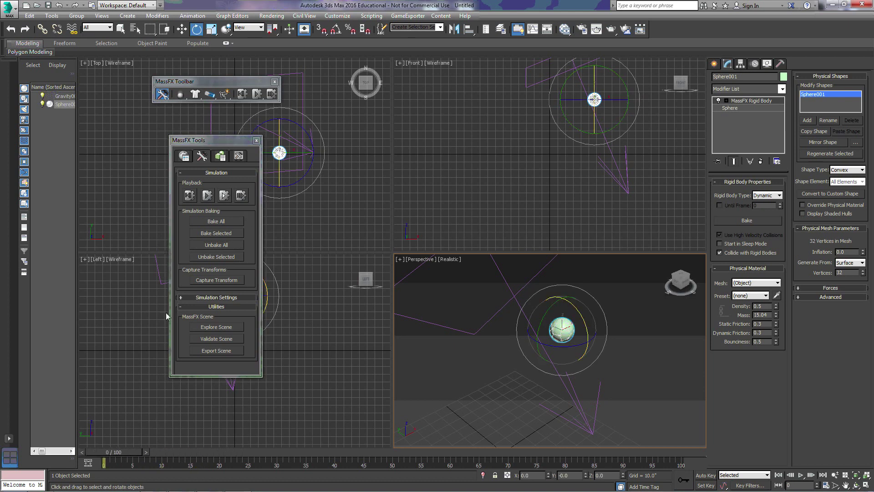
{"action": "left_click", "coordinate": [190, 195]}
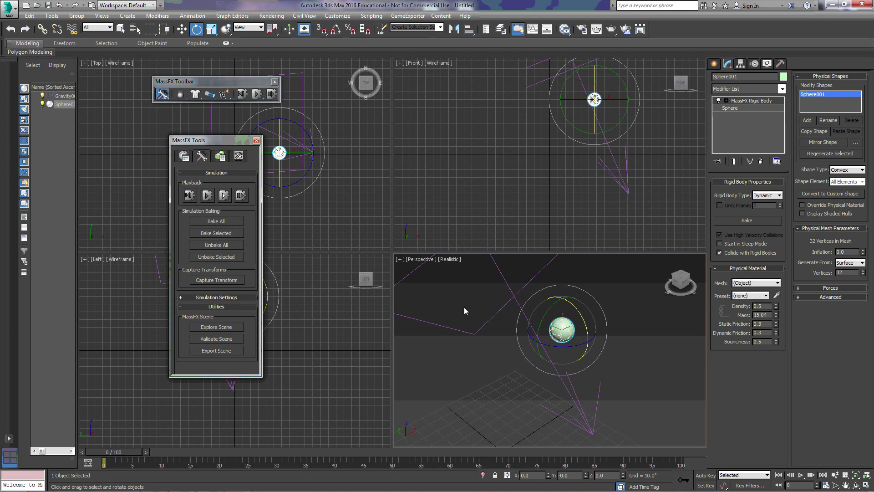
{"action": "left_click", "coordinate": [624, 299]}
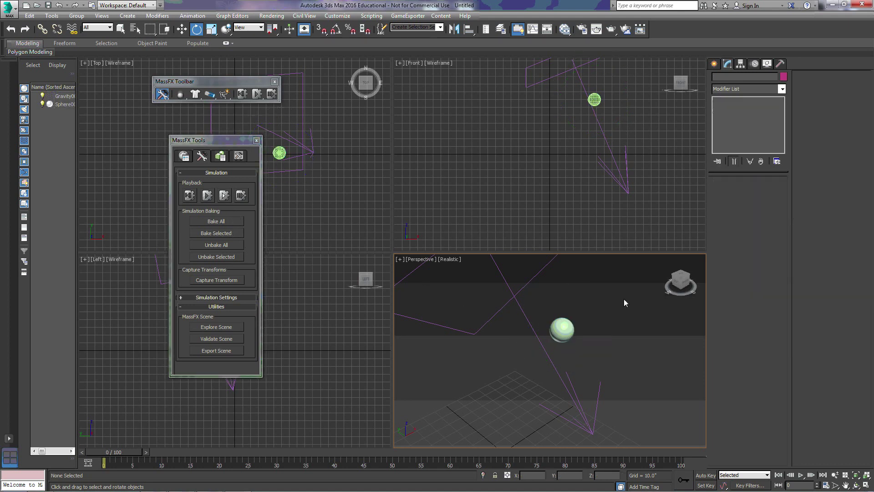
{"action": "left_click", "coordinate": [566, 332]}
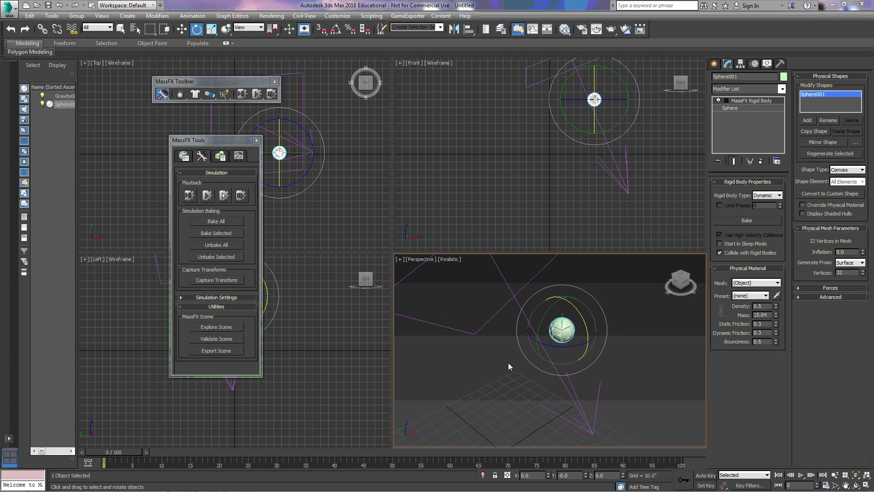
Delete the sphere and the Gravity001 space warp from the scene
{"action": "middle_click_drag", "start_coordinate": [524, 120], "coordinate": [473, 159]}
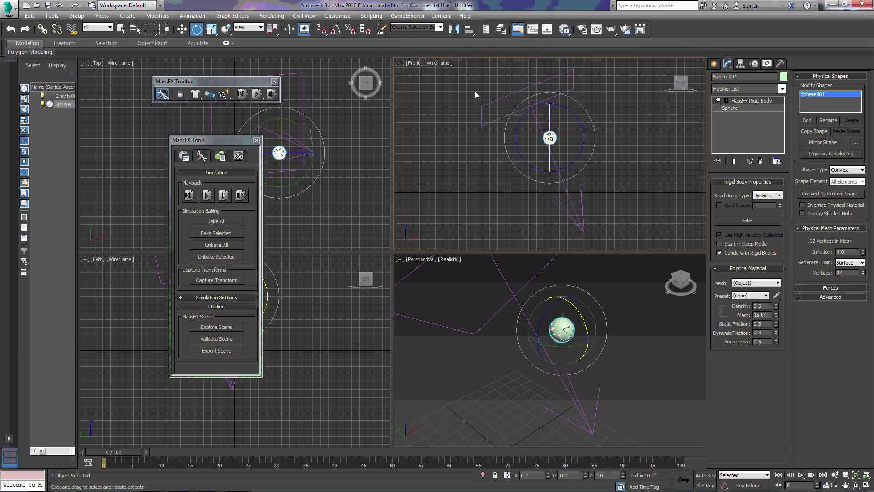
{"action": "left_click_drag", "start_coordinate": [627, 228], "coordinate": [612, 214]}
{"action": "key", "text": "Delete"}
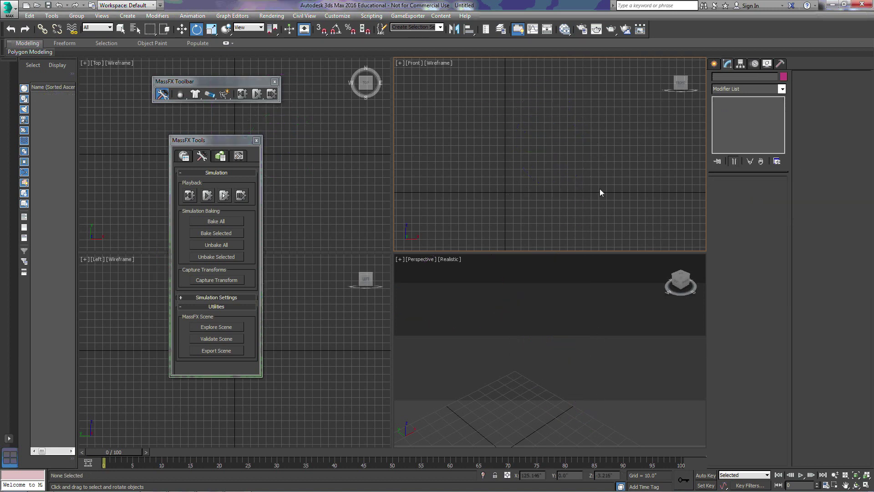
{"action": "middle_click_drag", "start_coordinate": [523, 173], "coordinate": [565, 126]}
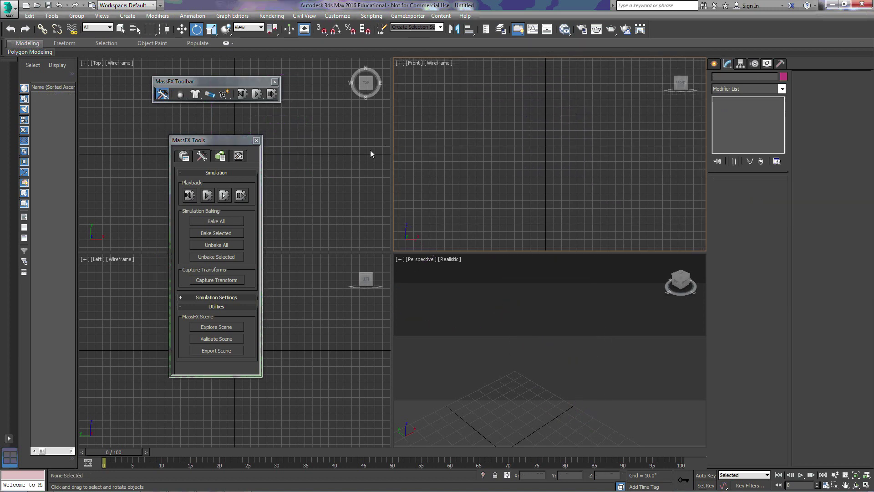
Draw a Standard Primitives box, Box001, sized 4.094 × 14.035 × 1.754 in the Top view
{"action": "left_click", "coordinate": [713, 63]}
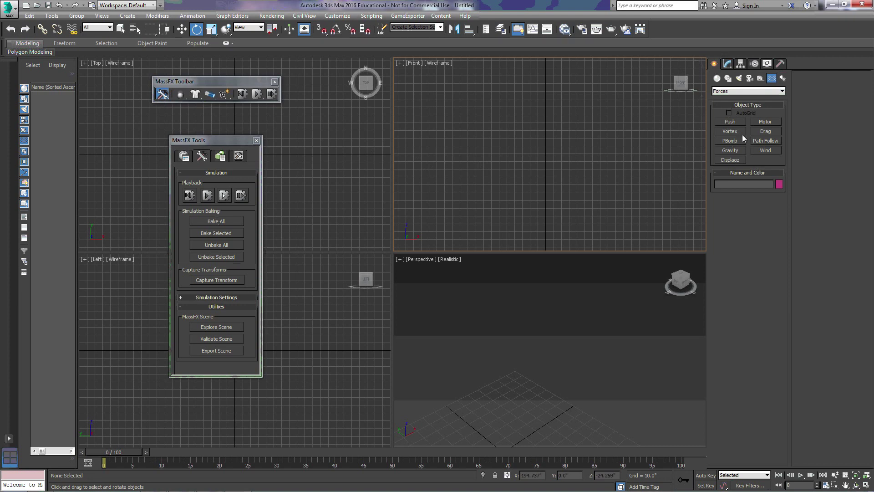
{"action": "left_click", "coordinate": [717, 78]}
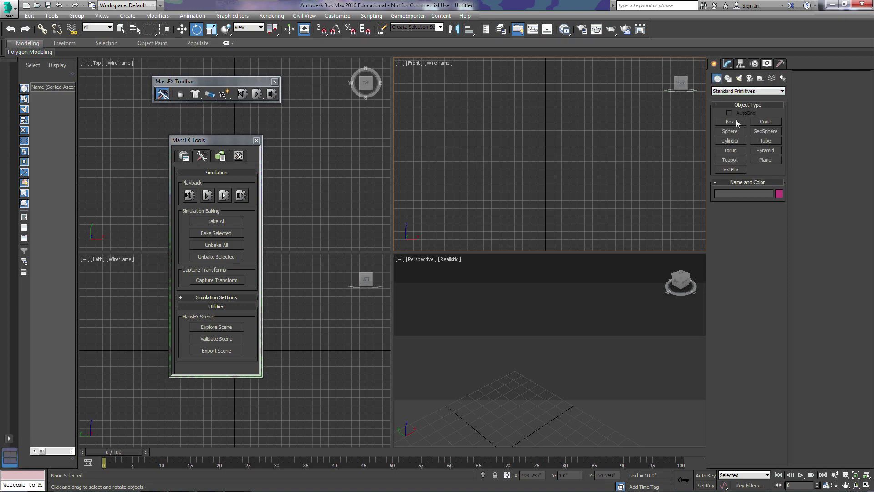
{"action": "left_click", "coordinate": [730, 122]}
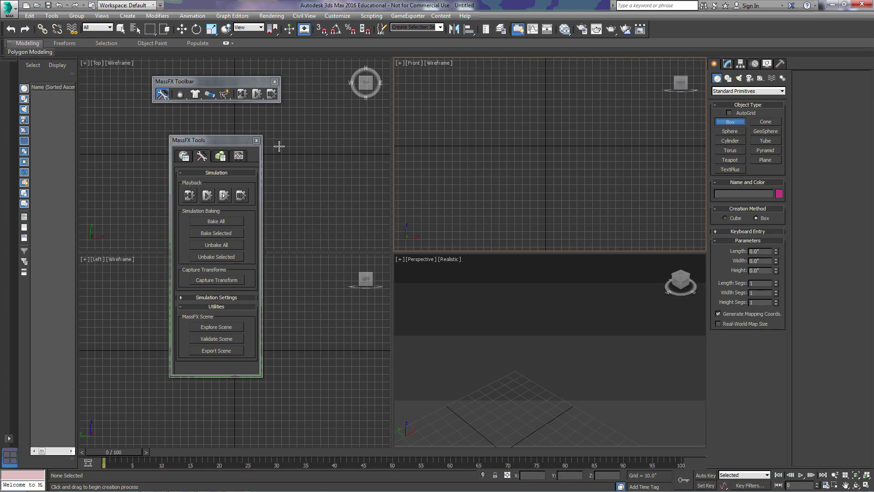
{"action": "left_click_drag", "start_coordinate": [250, 142], "coordinate": [605, 119]}
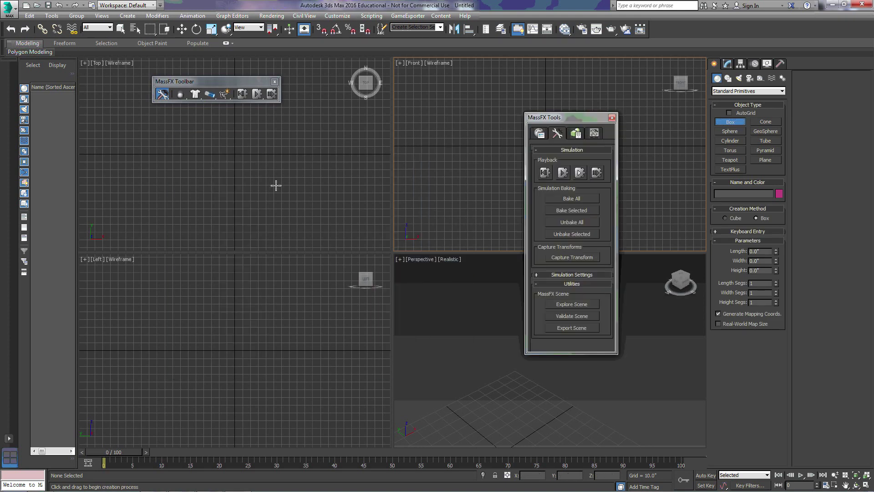
{"action": "left_click_drag", "start_coordinate": [333, 200], "coordinate": [345, 201]}
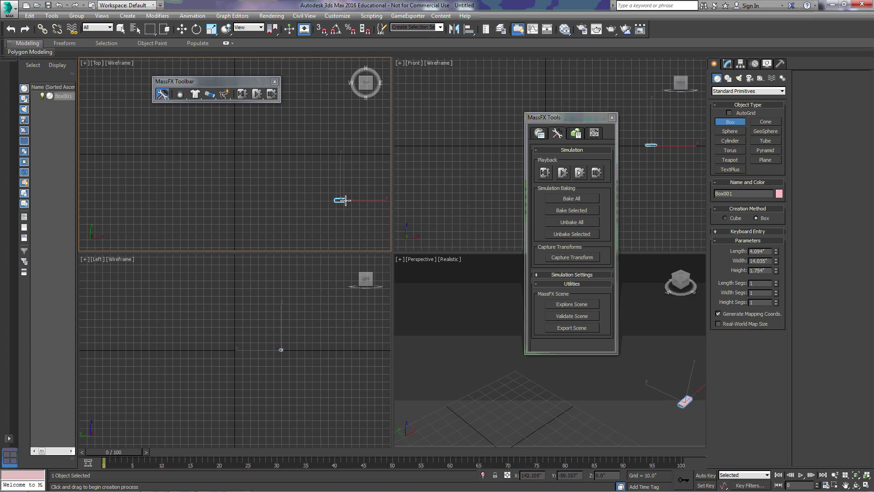
Shift-move clone Box001 along X into one copy, Box002, placed beside the original
{"action": "left_click", "coordinate": [345, 201]}
{"action": "key", "text": "w"}
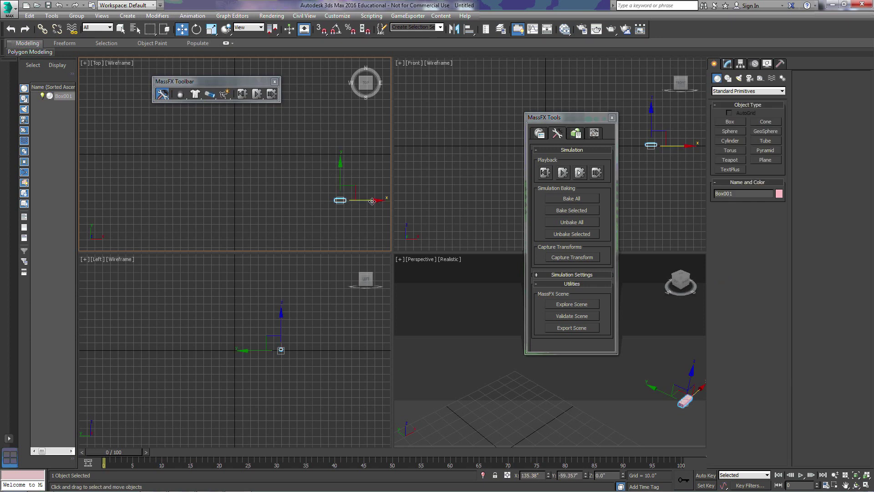
{"action": "left_click_drag", "start_coordinate": [372, 201], "coordinate": [362, 201], "text": "shift"}
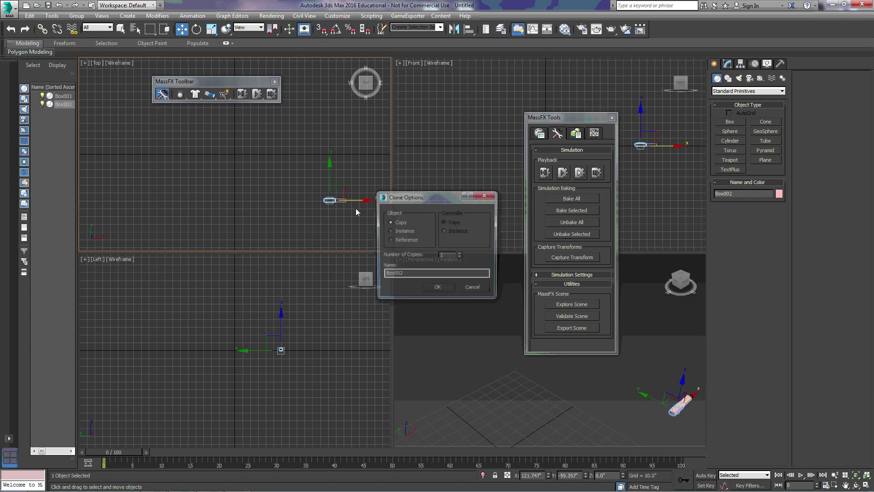
{"action": "left_click", "coordinate": [438, 287]}
{"action": "scroll", "coordinate": [368, 240], "scroll_direction": "up", "scroll_amount": 4}
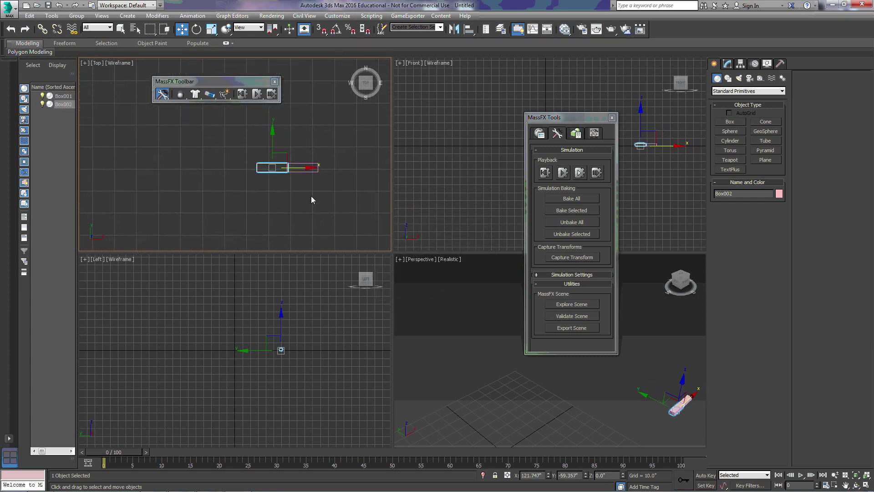
{"action": "left_click_drag", "start_coordinate": [307, 168], "coordinate": [305, 168]}
Clone both bricks along X with 4 copies to make a ten-brick row, then select it
{"action": "left_click", "coordinate": [296, 189]}
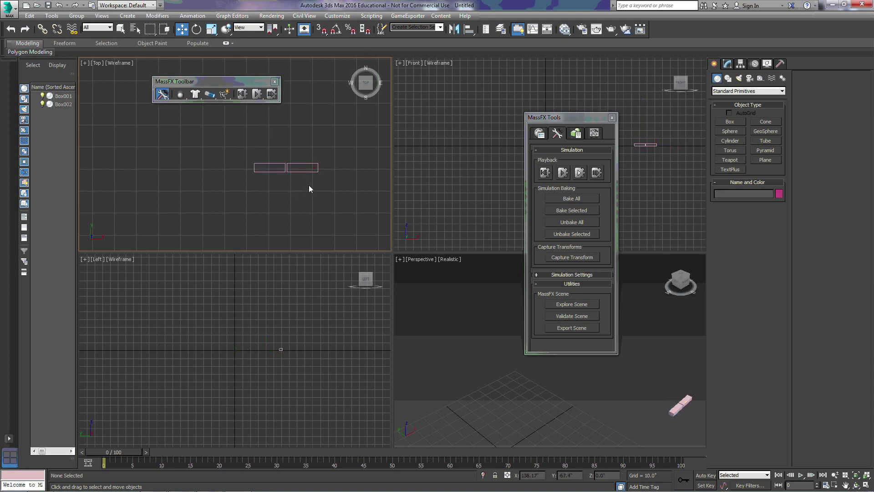
{"action": "left_click_drag", "start_coordinate": [292, 174], "coordinate": [275, 157]}
{"action": "left_click_drag", "start_coordinate": [345, 176], "coordinate": [245, 159]}
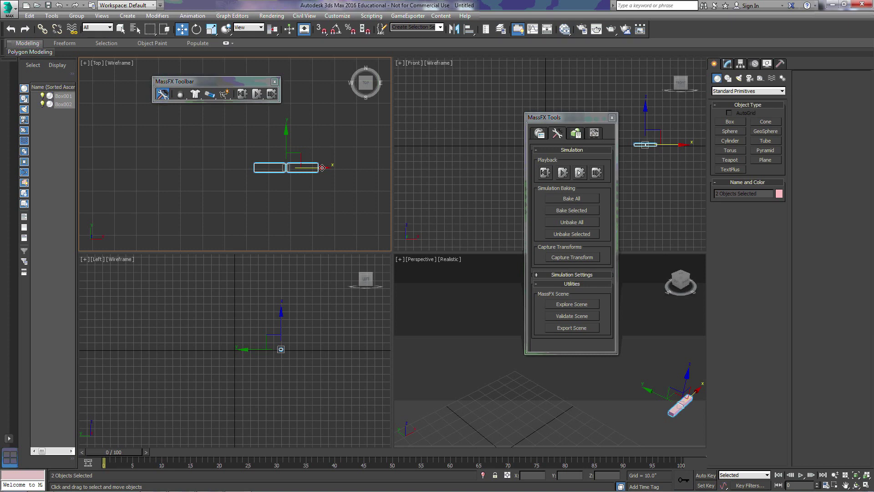
{"action": "left_click_drag", "start_coordinate": [321, 168], "coordinate": [257, 167], "text": "shift"}
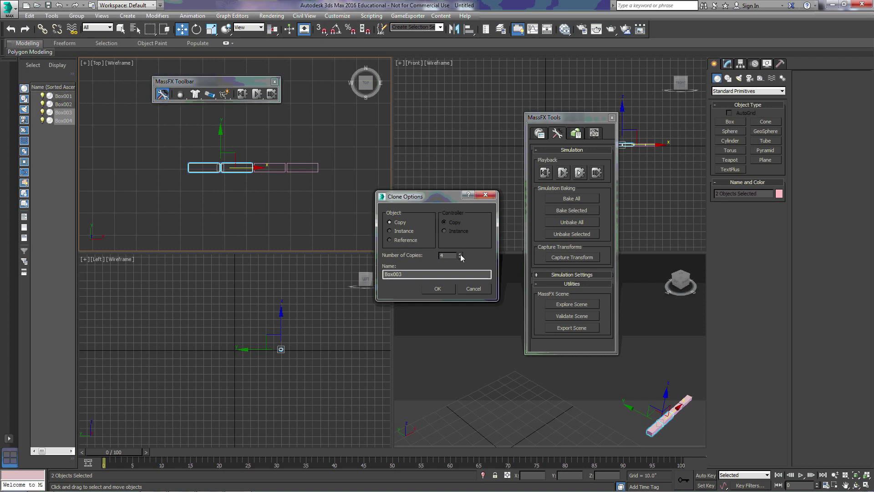
{"action": "left_click", "coordinate": [436, 289]}
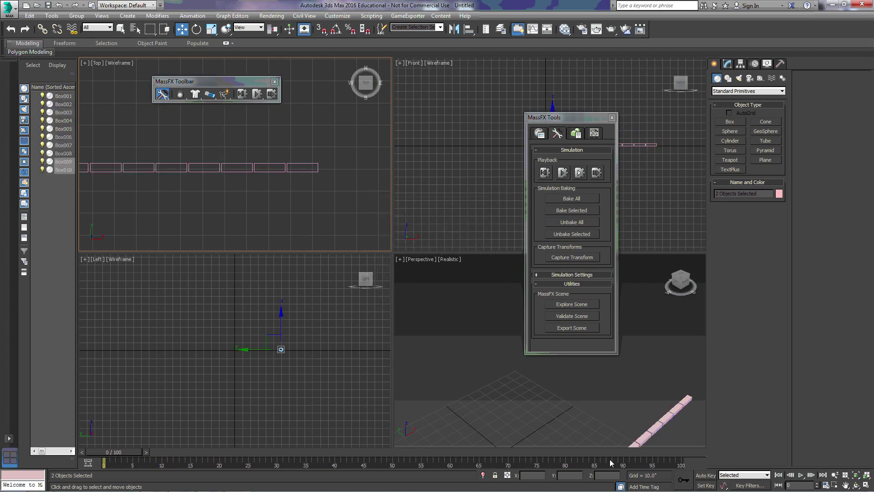
{"action": "middle_click_drag", "start_coordinate": [618, 425], "coordinate": [531, 382]}
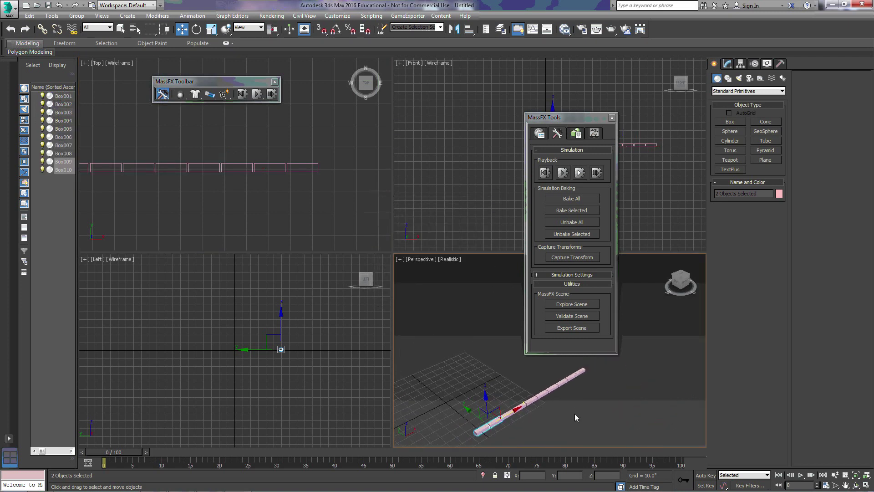
{"action": "scroll", "coordinate": [306, 216], "scroll_direction": "down", "scroll_amount": 3}
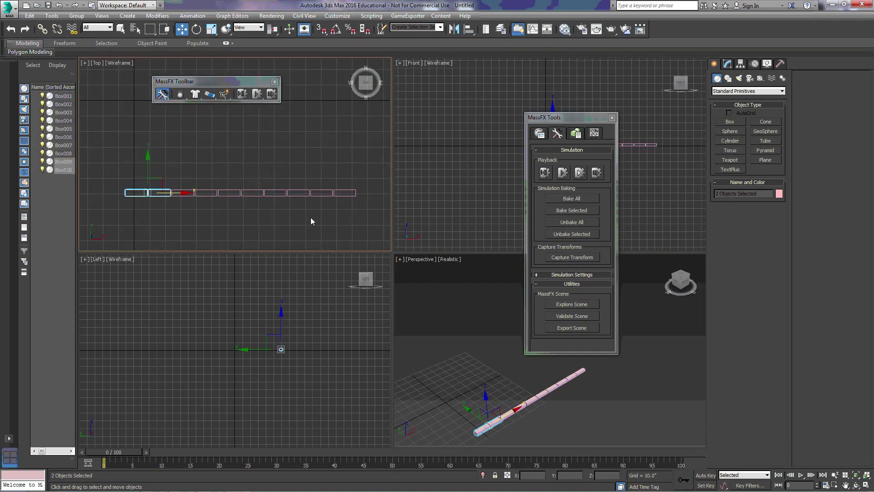
{"action": "left_click_drag", "start_coordinate": [371, 212], "coordinate": [122, 171]}
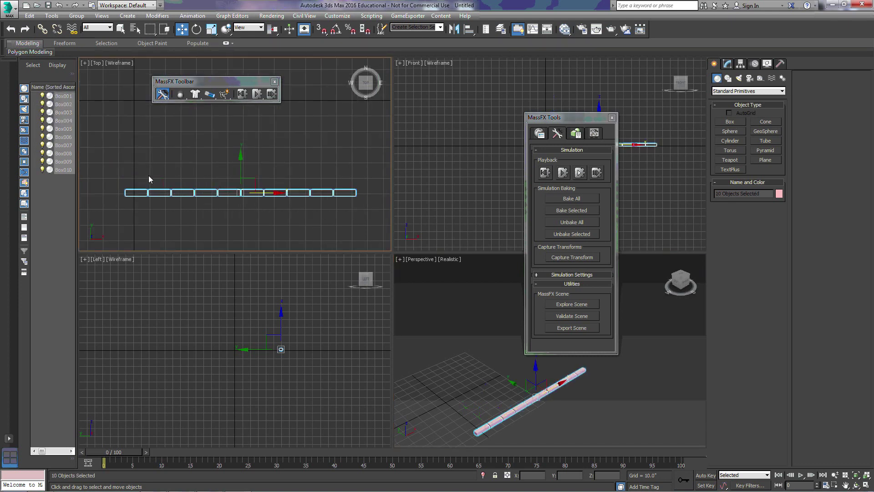
Clone the row upward as a second course, offset along X to stagger it, and lower it
{"action": "left_click", "coordinate": [538, 372]}
{"action": "left_click_drag", "start_coordinate": [538, 372], "coordinate": [537, 369], "text": "shift"}
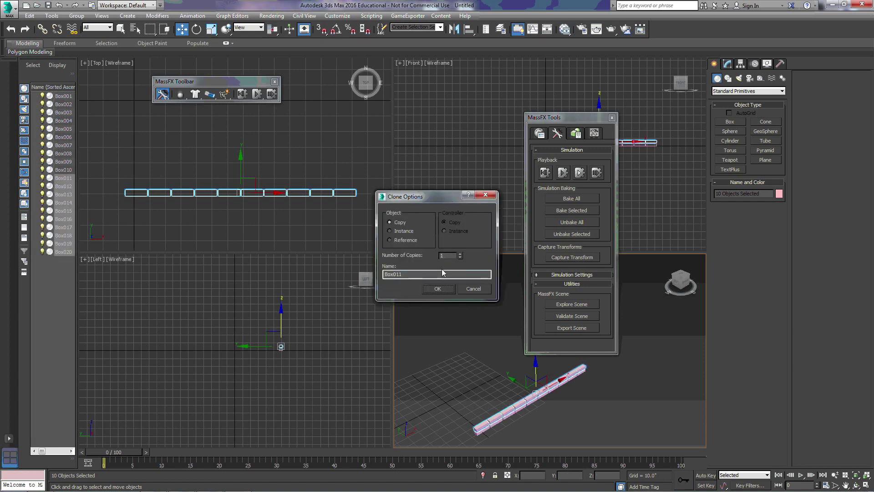
{"action": "left_click", "coordinate": [437, 288]}
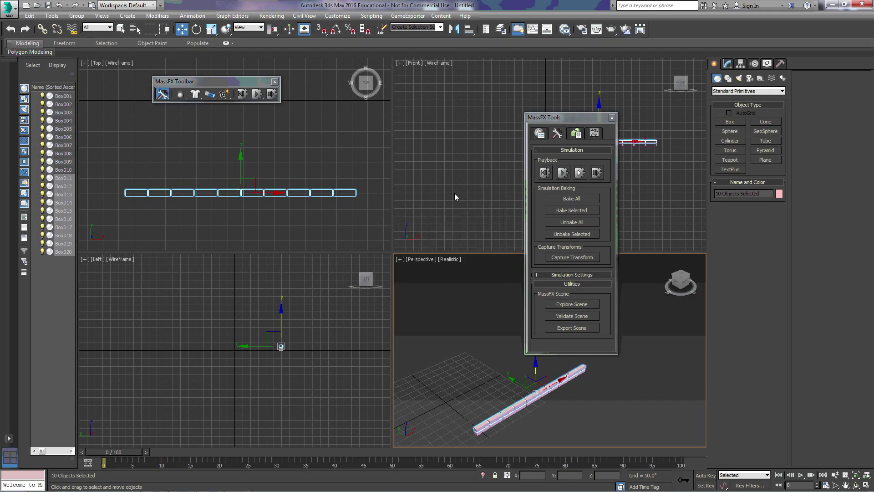
{"action": "left_click_drag", "start_coordinate": [584, 131], "coordinate": [145, 142]}
{"action": "middle_click_drag", "start_coordinate": [643, 180], "coordinate": [620, 194]}
{"action": "scroll", "coordinate": [596, 204], "scroll_direction": "up", "scroll_amount": 5}
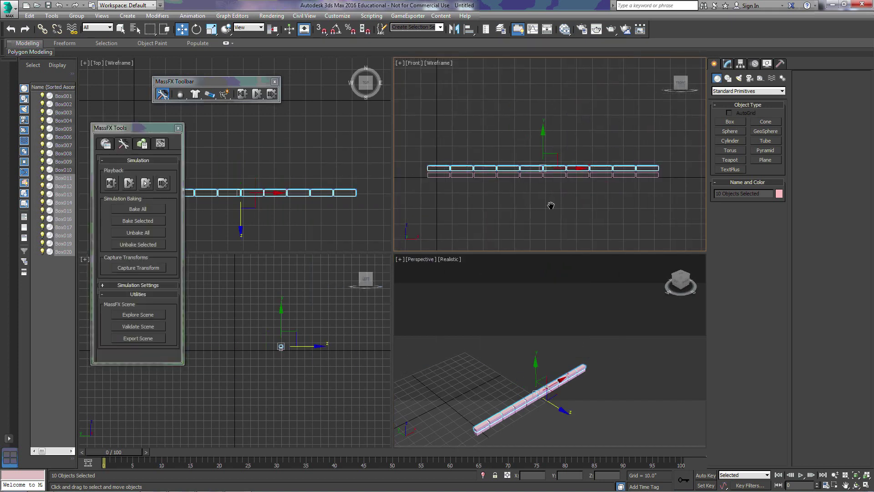
{"action": "left_click_drag", "start_coordinate": [571, 154], "coordinate": [587, 154]}
{"action": "left_click_drag", "start_coordinate": [560, 120], "coordinate": [558, 125]}
Clone both rows upward with 4 copies for ten courses, then select all 100 bricks
{"action": "scroll", "coordinate": [551, 191], "scroll_direction": "down", "scroll_amount": 3}
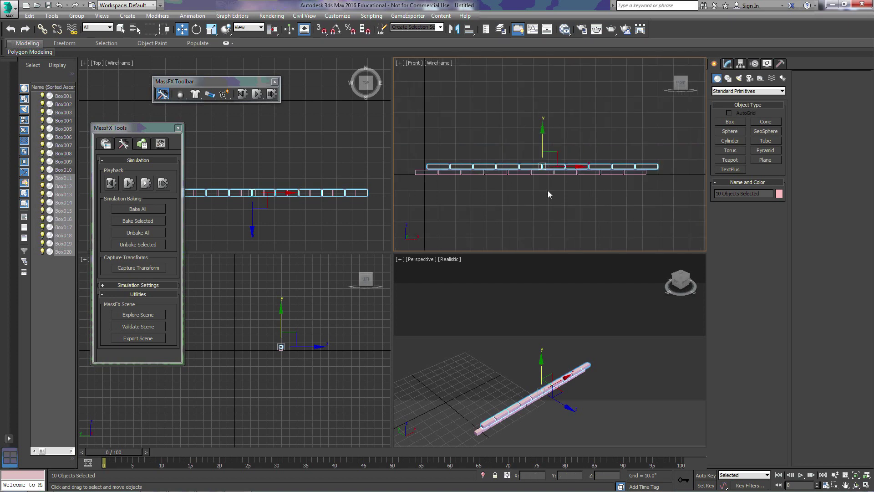
{"action": "left_click_drag", "start_coordinate": [488, 171], "coordinate": [413, 148]}
{"action": "left_click_drag", "start_coordinate": [537, 139], "coordinate": [534, 128], "text": "shift"}
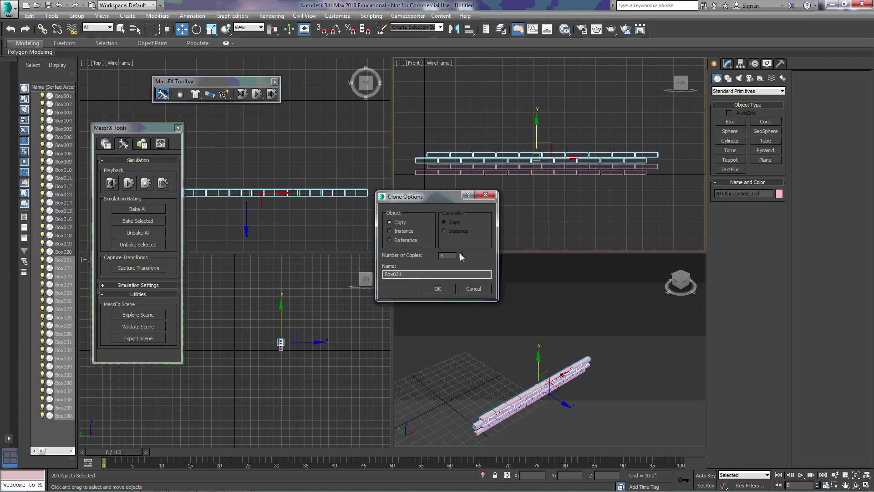
{"action": "left_click", "coordinate": [444, 291]}
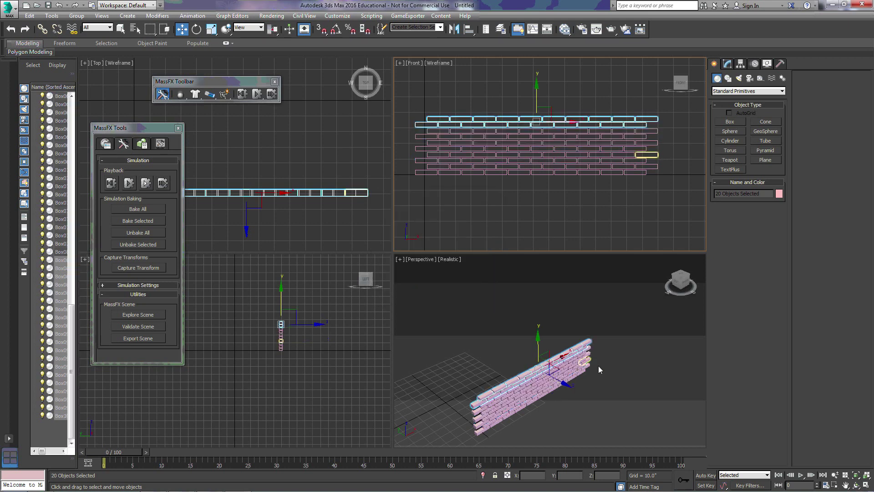
{"action": "middle_click_drag", "start_coordinate": [559, 341], "coordinate": [562, 292]}
{"action": "middle_click_drag", "start_coordinate": [593, 376], "coordinate": [602, 367]}
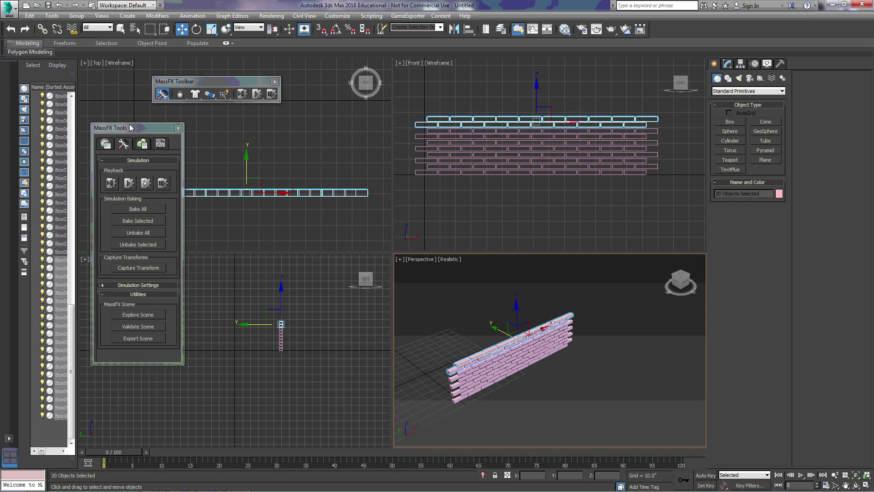
{"action": "left_click", "coordinate": [528, 208]}
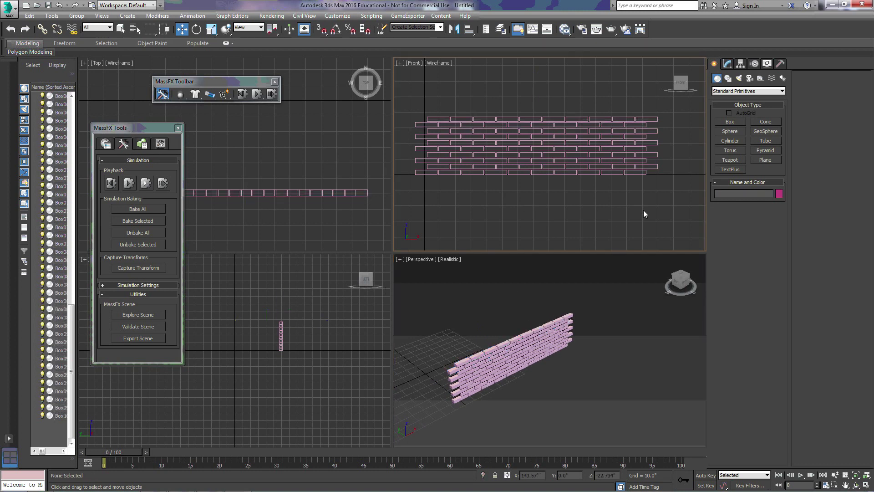
{"action": "left_click_drag", "start_coordinate": [670, 208], "coordinate": [412, 108]}
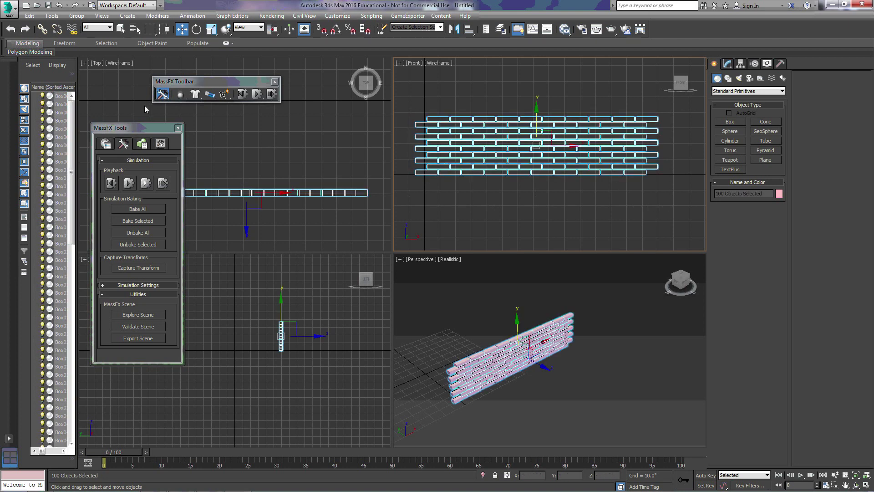
Set the 100 selected bricks as Dynamic Rigid Bodies and start the simulation
{"action": "left_click", "coordinate": [180, 94]}
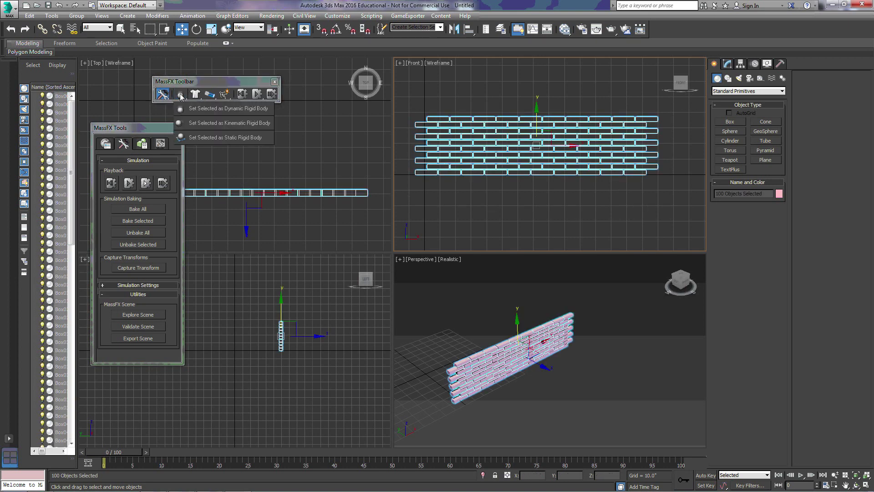
{"action": "left_click_drag", "start_coordinate": [181, 96], "coordinate": [209, 110]}
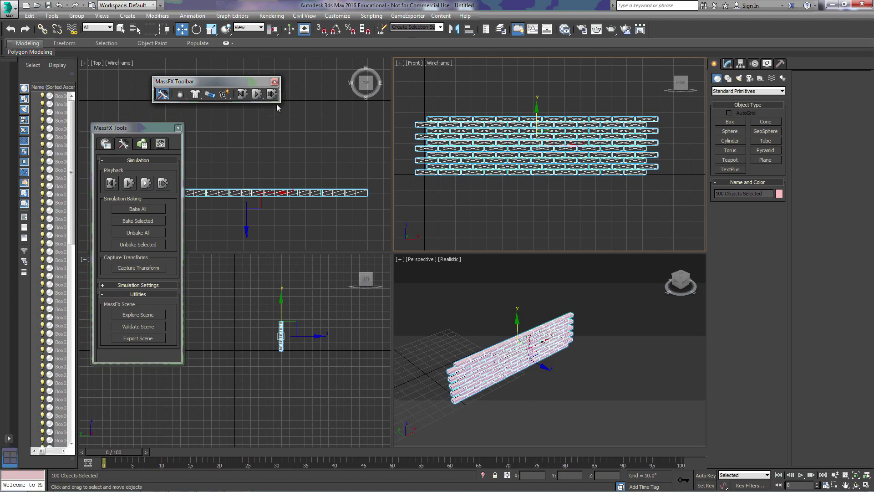
{"action": "left_click", "coordinate": [257, 94]}
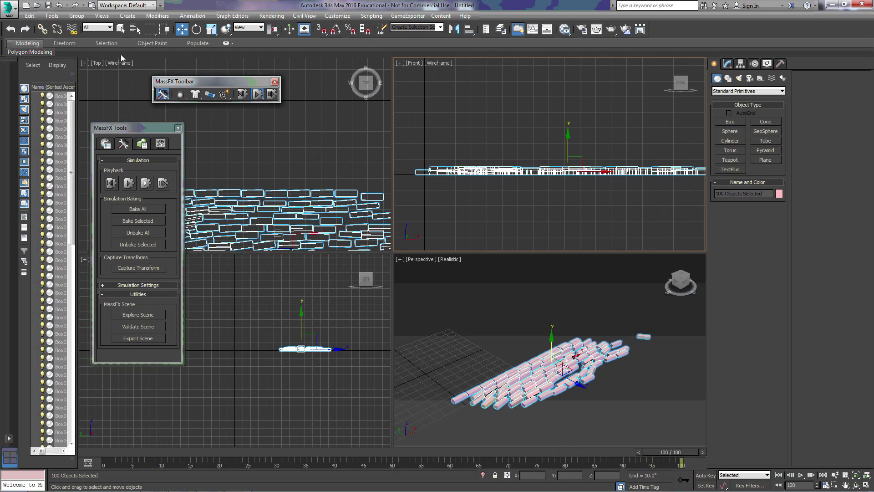
Reset the simulation and marquee-select the wall's lower 50 bricks
{"action": "left_click", "coordinate": [242, 94]}
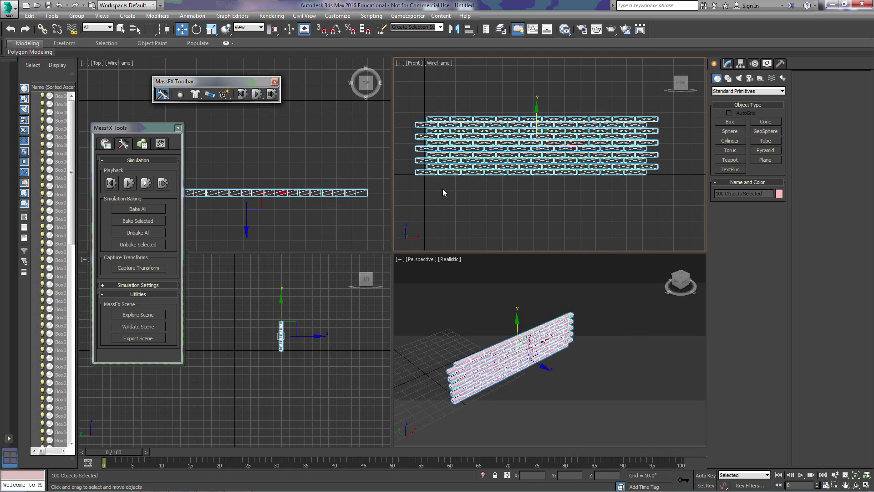
{"action": "left_click", "coordinate": [531, 190]}
{"action": "left_click_drag", "start_coordinate": [661, 190], "coordinate": [406, 155]}
{"action": "left_click", "coordinate": [609, 193]}
{"action": "left_click_drag", "start_coordinate": [669, 194], "coordinate": [398, 145]}
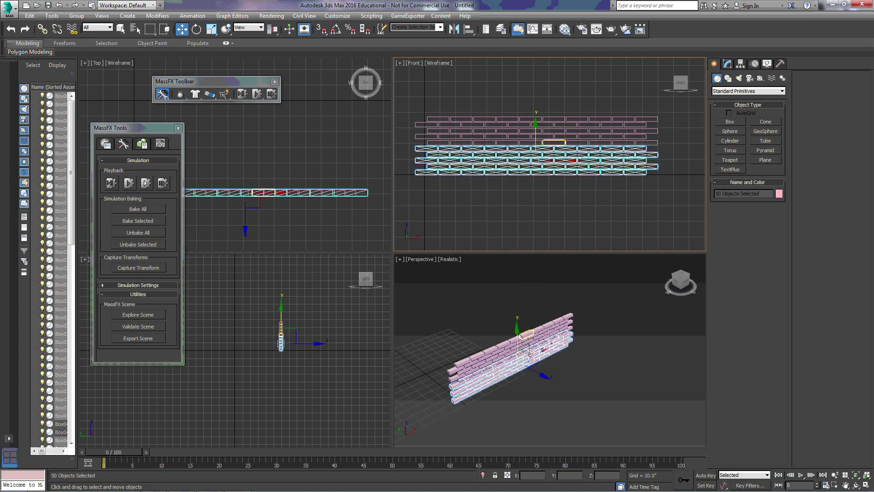
Shift-clone the lower bricks twice along Y to make the wall three layers deep
{"action": "left_click", "coordinate": [542, 376]}
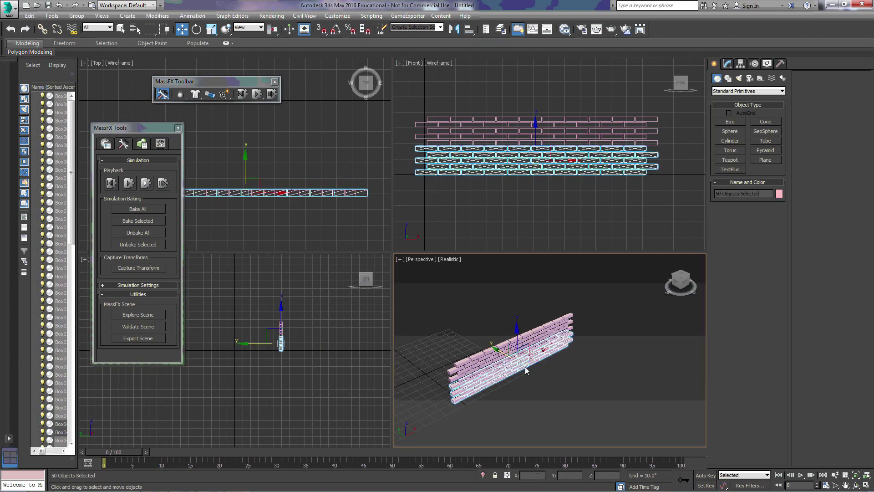
{"action": "left_click_drag", "start_coordinate": [499, 350], "coordinate": [504, 352]}
{"action": "left_click", "coordinate": [437, 288]}
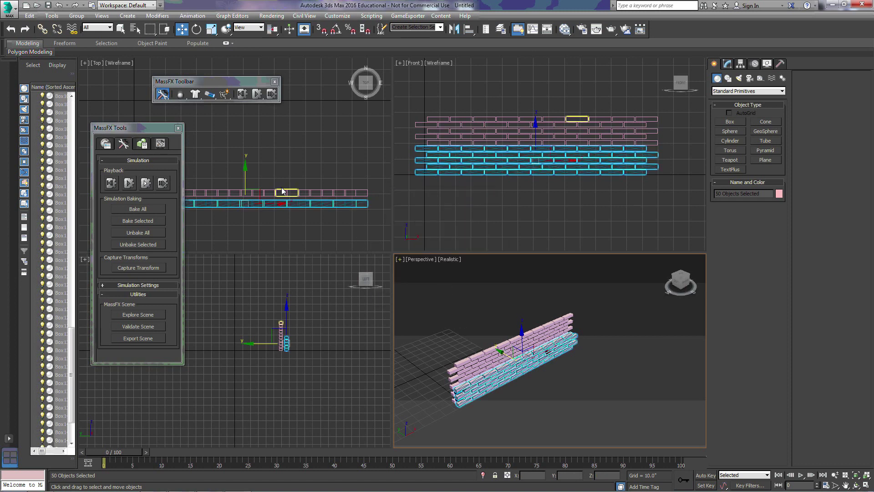
{"action": "right_click", "coordinate": [253, 171]}
{"action": "left_click_drag", "start_coordinate": [244, 173], "coordinate": [244, 154]}
{"action": "left_click", "coordinate": [438, 288]}
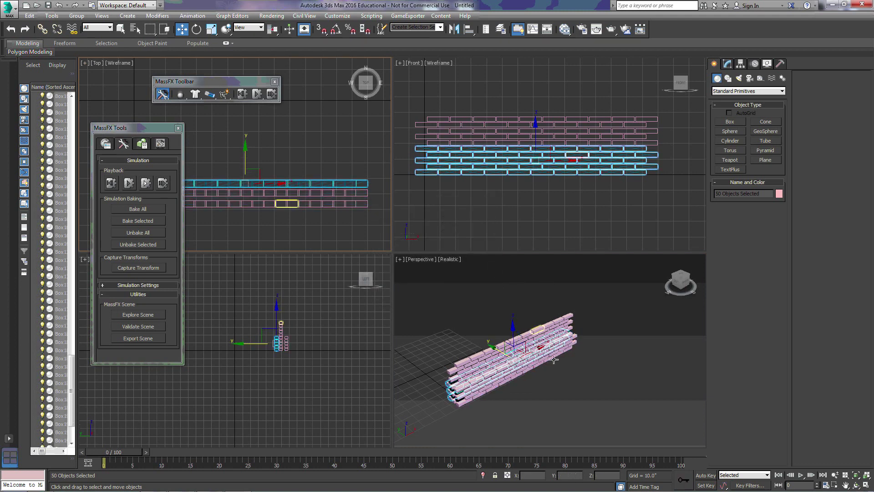
Select every brick, set them as Dynamic Rigid Bodies, and simulate the wall collapsing
{"action": "mouse_move", "coordinate": [546, 351]}
{"action": "middle_mouse_down", "text": "alt"}
{"action": "mouse_move", "coordinate": [569, 352]}
{"action": "mouse_move", "coordinate": [537, 351]}
{"action": "middle_mouse_up", "text": "alt"}
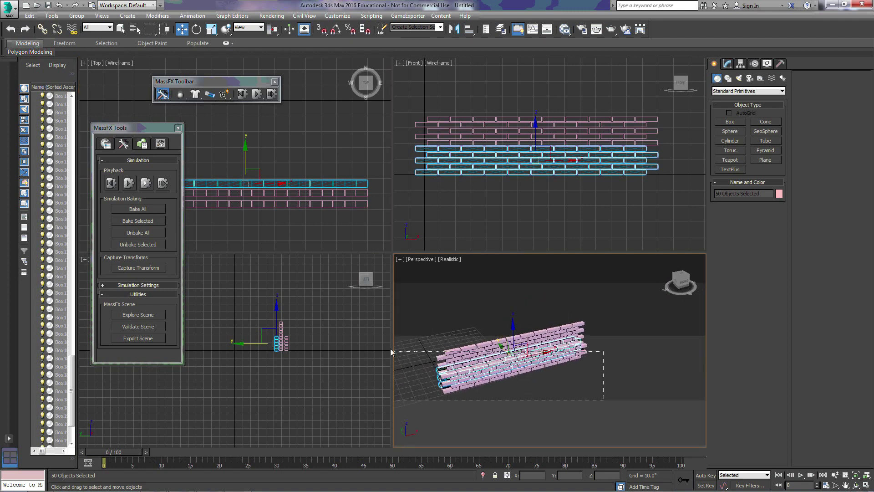
{"action": "left_click_drag", "start_coordinate": [391, 351], "coordinate": [406, 302]}
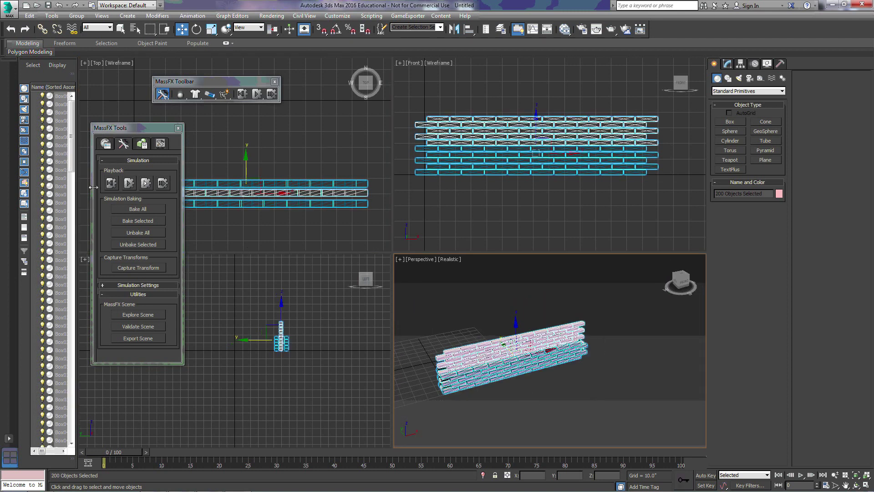
{"action": "left_click", "coordinate": [181, 94]}
{"action": "left_click_drag", "start_coordinate": [181, 94], "coordinate": [201, 108]}
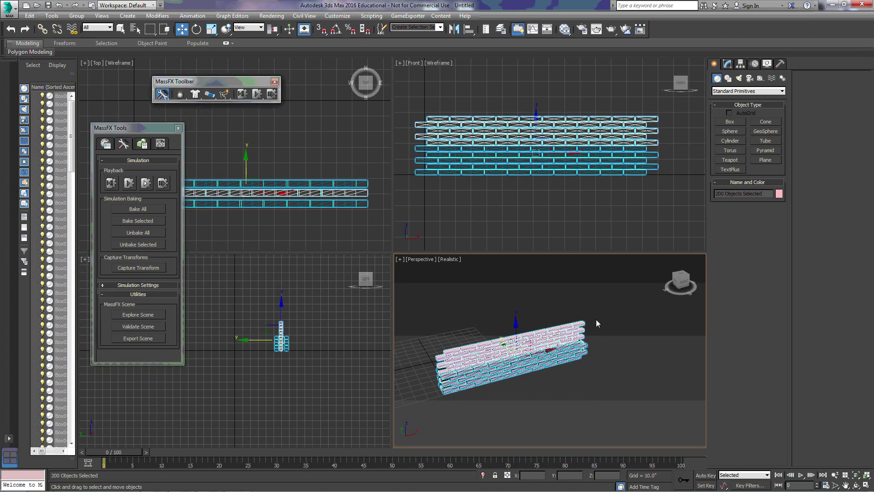
{"action": "left_click_drag", "start_coordinate": [181, 94], "coordinate": [200, 108]}
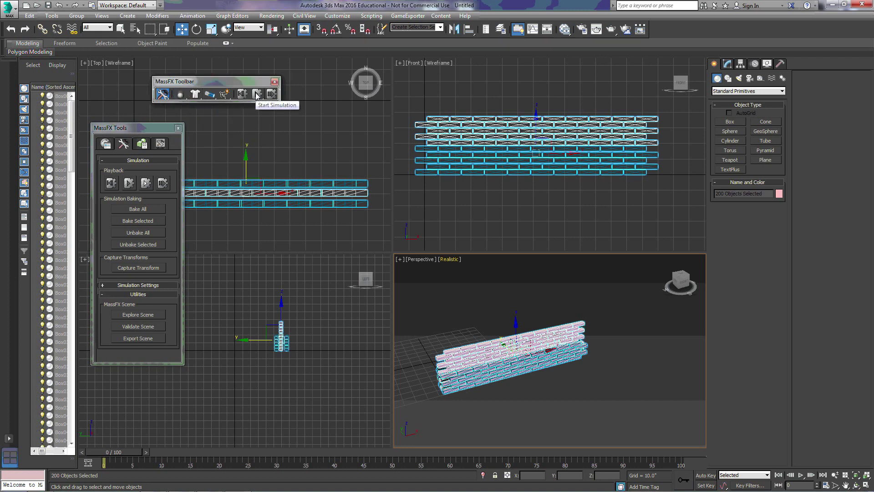
{"action": "left_click", "coordinate": [640, 271]}
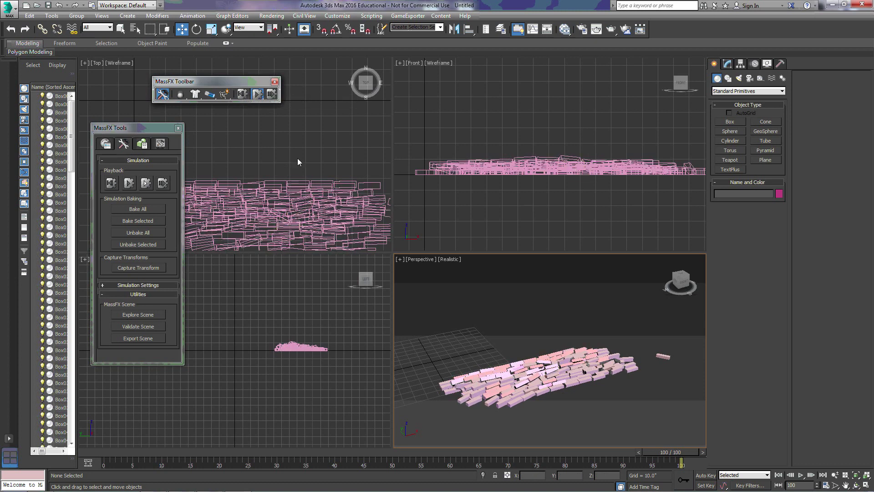
{"action": "middle_click_drag", "start_coordinate": [298, 160], "coordinate": [308, 103]}
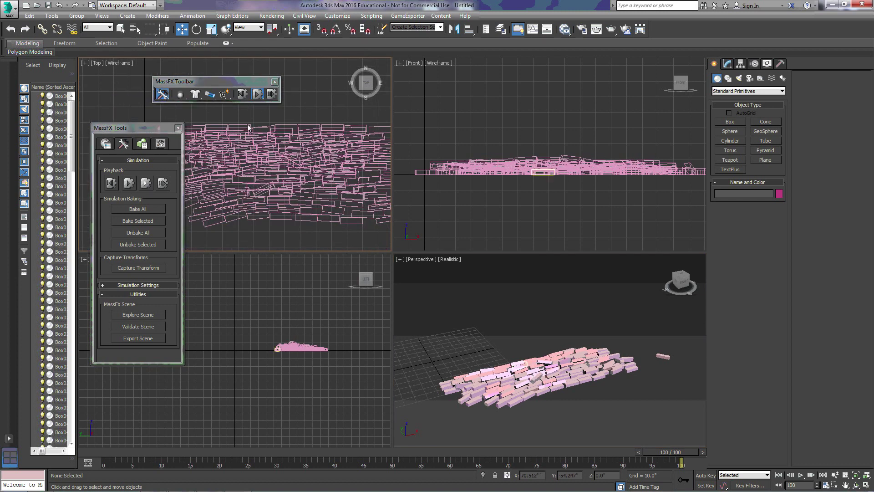
Reset and rerun the collapse simulation, then select all the fallen bricks
{"action": "left_click", "coordinate": [243, 96]}
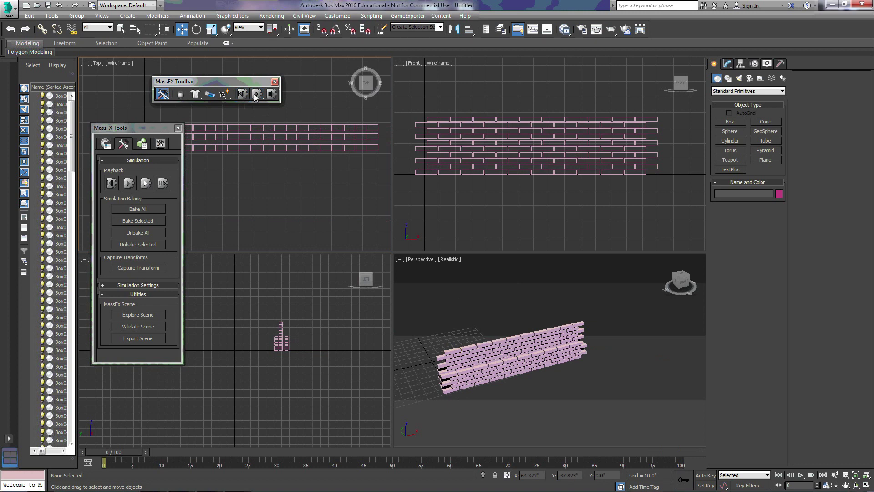
{"action": "left_click", "coordinate": [256, 94]}
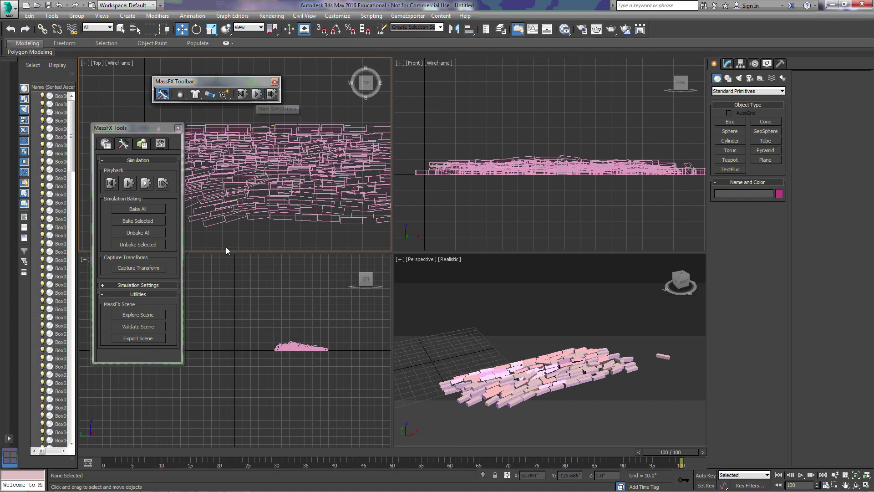
{"action": "left_click_drag", "start_coordinate": [681, 433], "coordinate": [425, 309]}
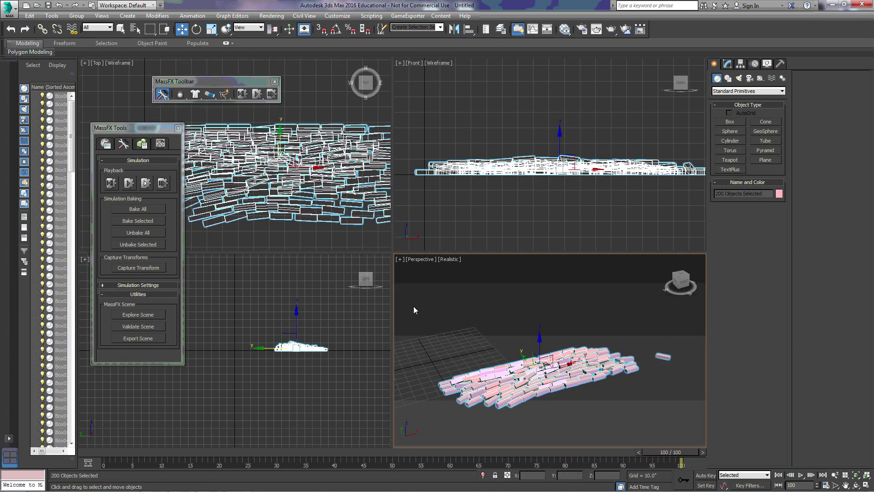
Capture the pile as the bricks' transforms, reset, and inspect the heap from the ViewCube
{"action": "left_click", "coordinate": [136, 267]}
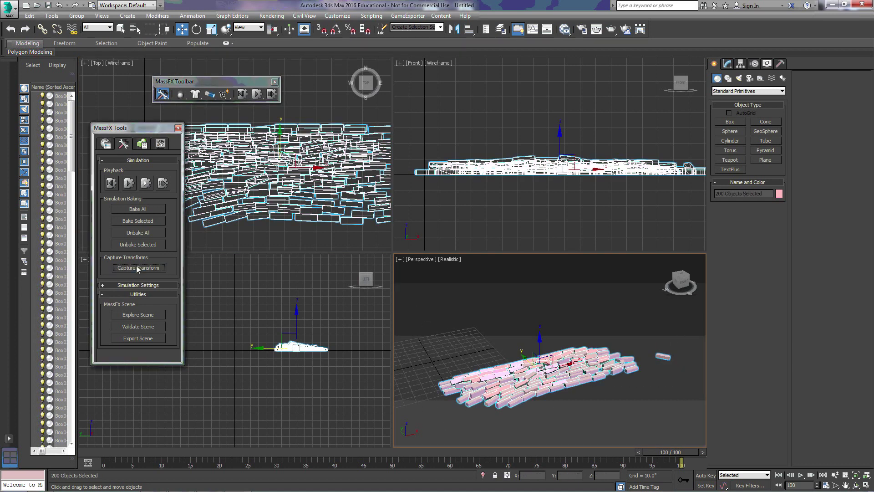
{"action": "left_click", "coordinate": [242, 94]}
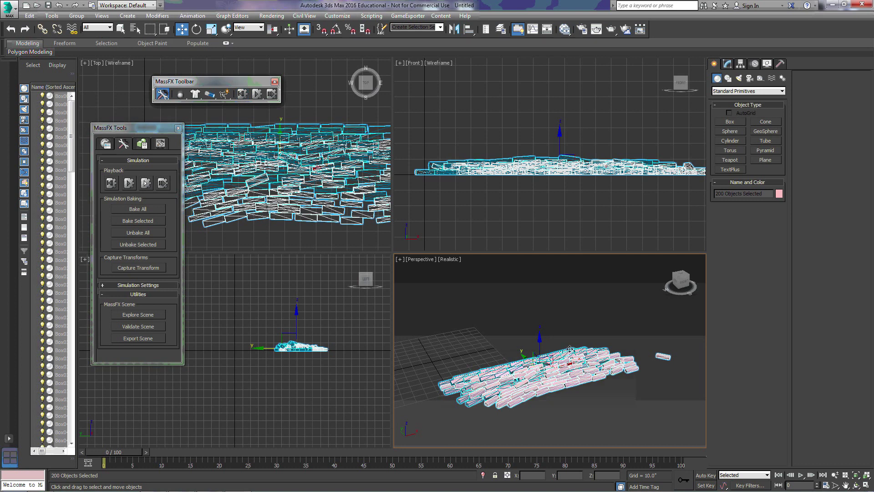
{"action": "left_click", "coordinate": [585, 406]}
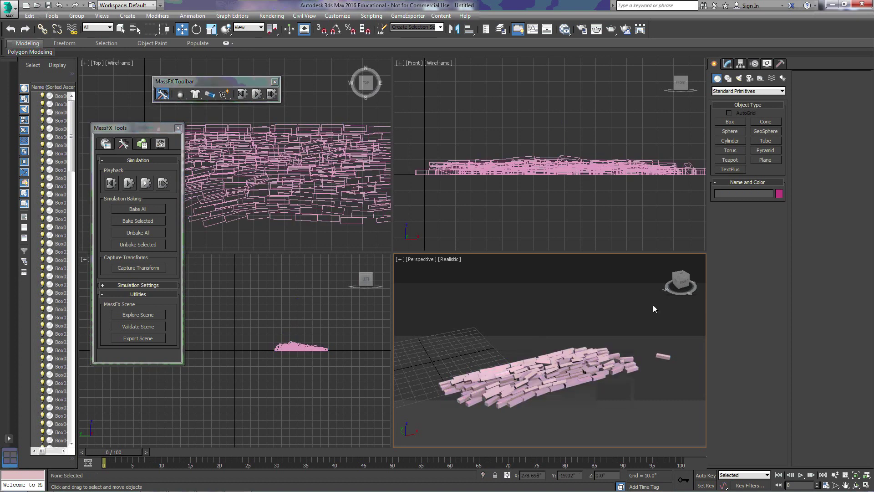
{"action": "left_click", "coordinate": [683, 281]}
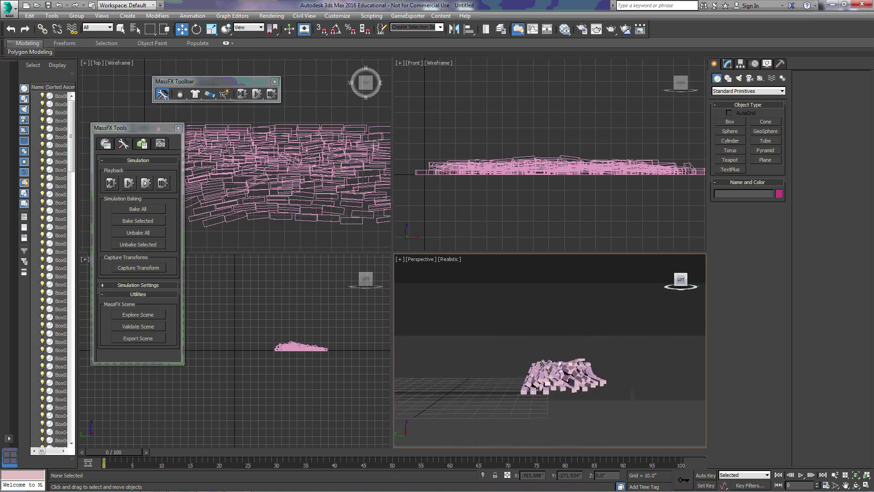
{"action": "left_click_drag", "start_coordinate": [680, 279], "coordinate": [553, 402]}
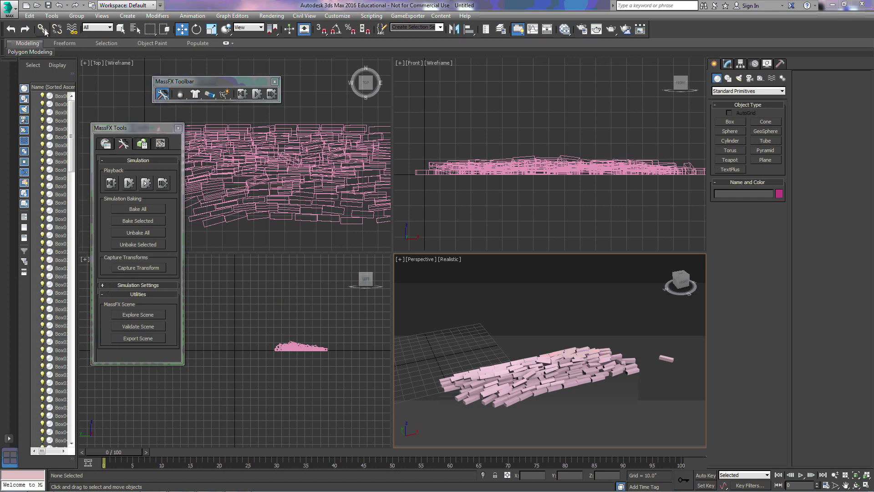
Undo Capture Transform twice to restore the standing wall and rerun the collapse
{"action": "left_click", "coordinate": [59, 7]}
{"action": "left_click", "coordinate": [59, 7]}
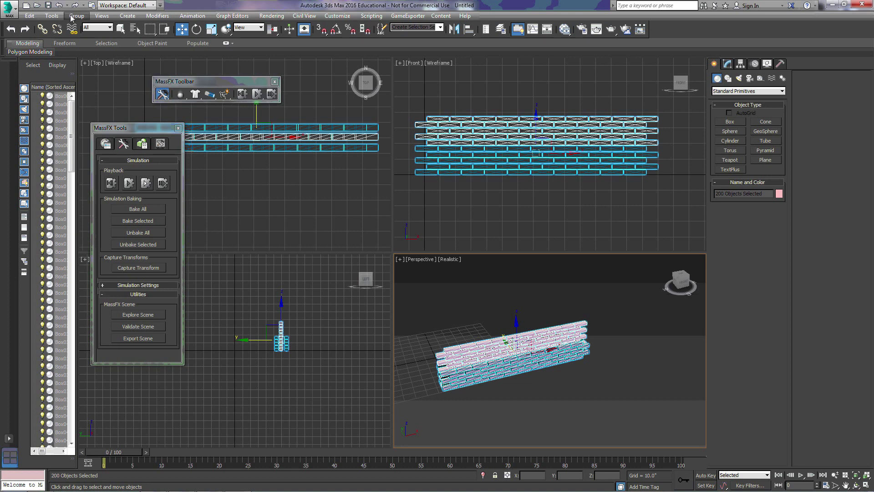
{"action": "left_click", "coordinate": [258, 94]}
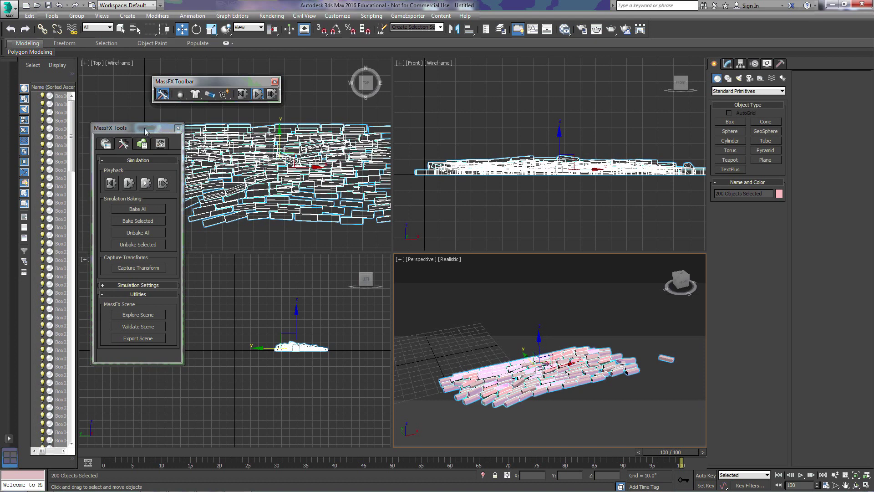
Move the MassFX Tools panel over the viewports, expand Simulation Settings, and reset the simulation
{"action": "left_click_drag", "start_coordinate": [157, 128], "coordinate": [504, 115]}
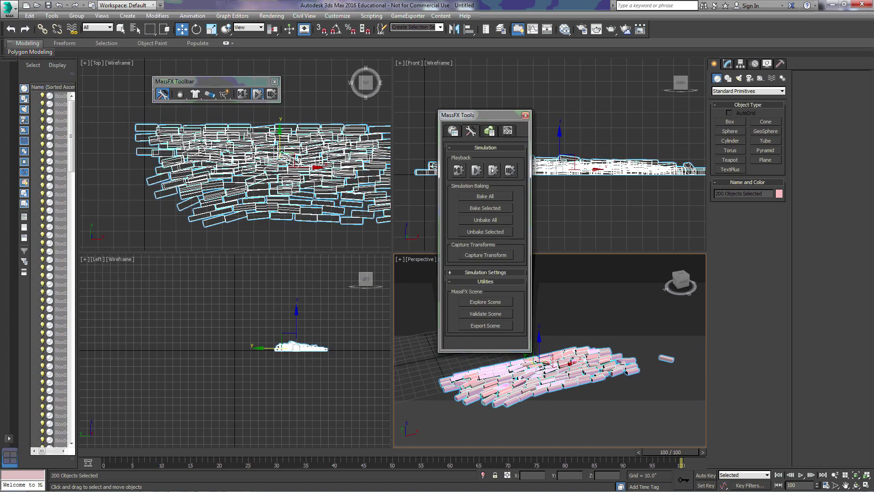
{"action": "left_click", "coordinate": [454, 272]}
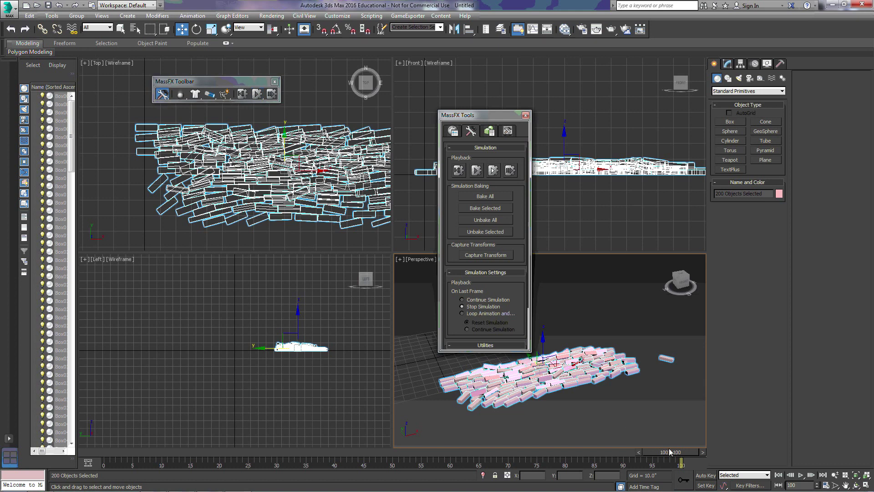
{"action": "left_click", "coordinate": [458, 170]}
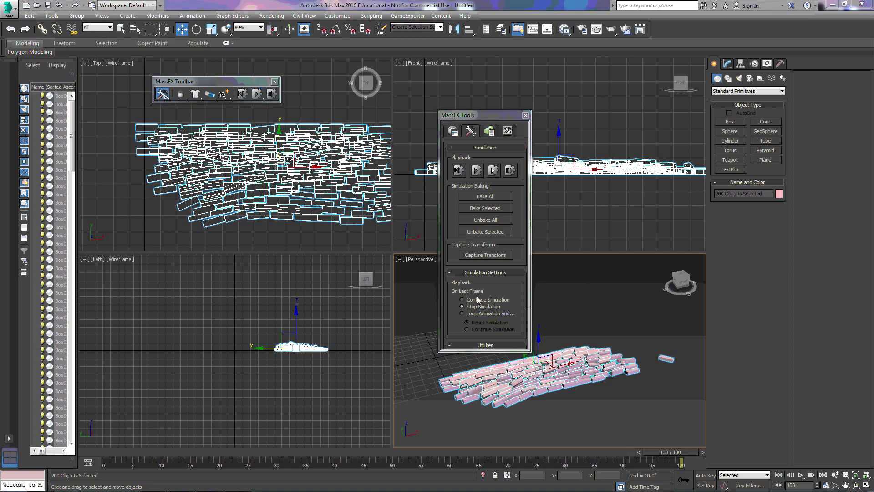
Set On Last Frame to Loop, test a looping run, reset, and collapse Simulation Settings
{"action": "left_click", "coordinate": [461, 313]}
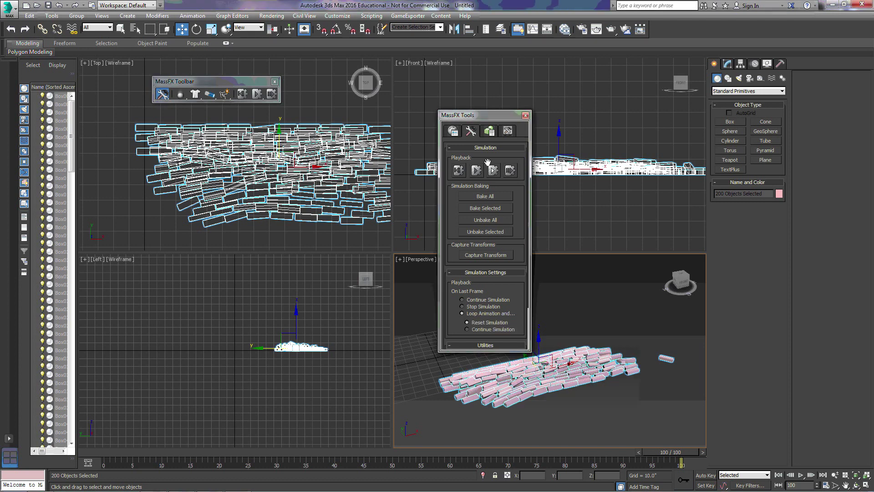
{"action": "left_click", "coordinate": [458, 170]}
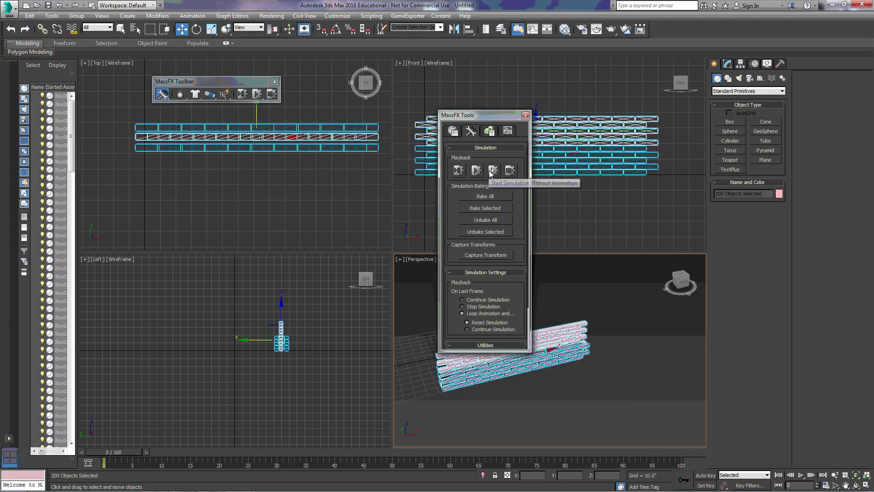
{"action": "left_click", "coordinate": [477, 171]}
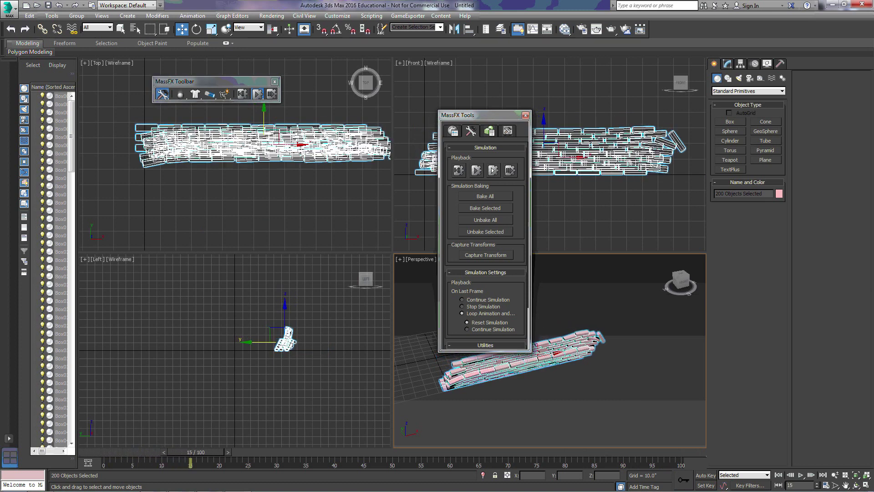
{"action": "left_click", "coordinate": [459, 171]}
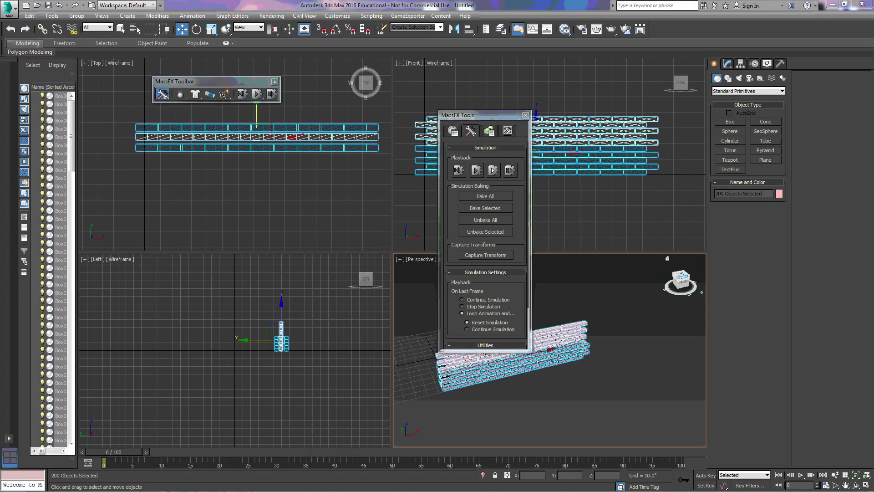
{"action": "left_click", "coordinate": [449, 272]}
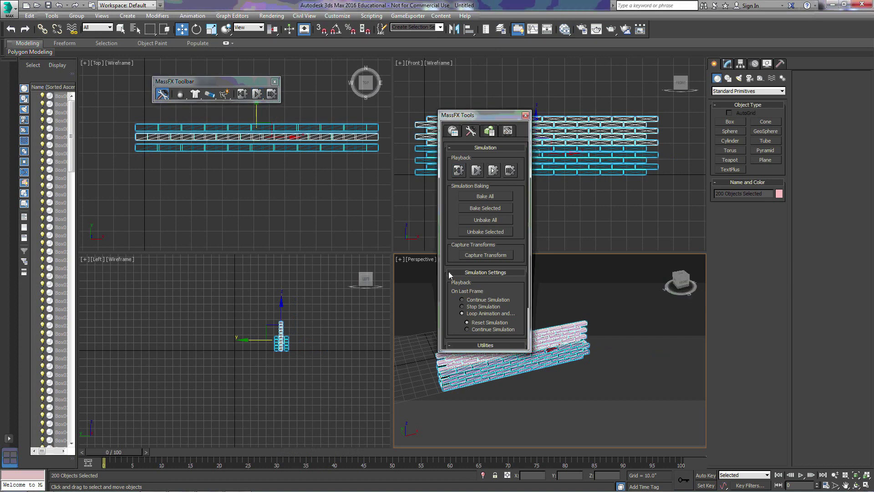
{"action": "left_click", "coordinate": [452, 272]}
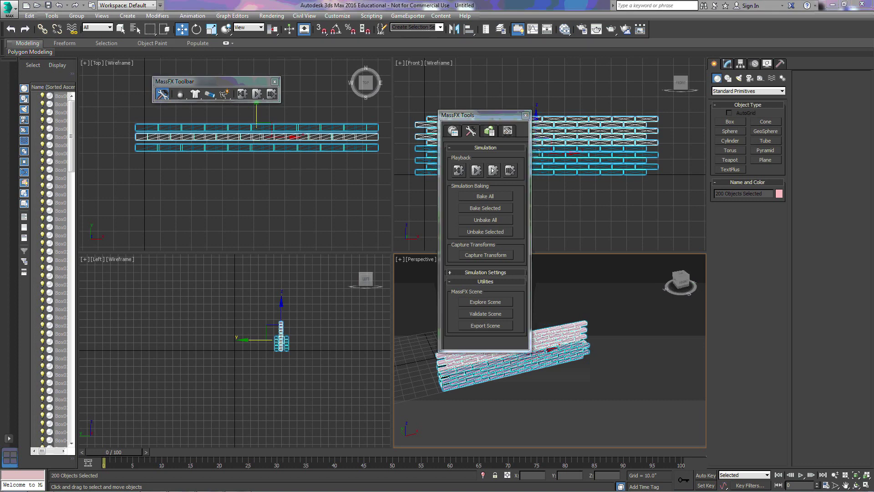
{"action": "left_click", "coordinate": [490, 300]}
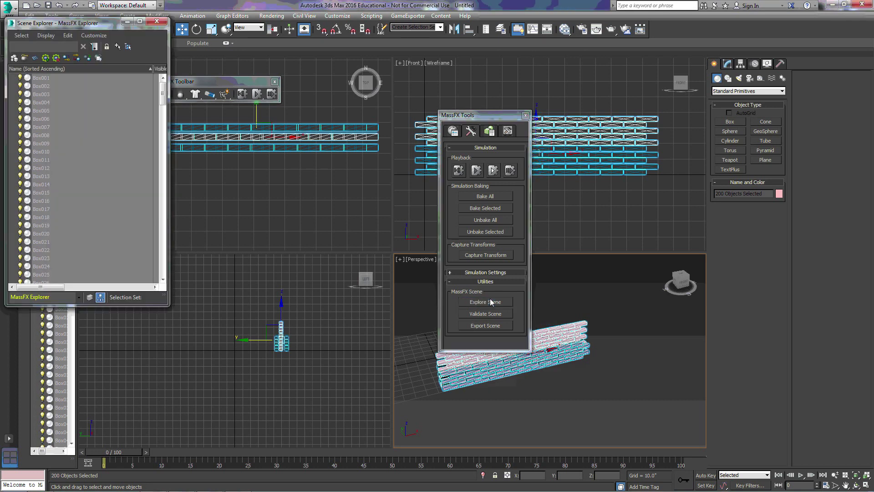
{"action": "mouse_move", "coordinate": [162, 95]}
{"action": "left_mouse_down"}
{"action": "mouse_move", "coordinate": [155, 268]}
{"action": "mouse_move", "coordinate": [166, 191]}
{"action": "mouse_move", "coordinate": [163, 97]}
{"action": "left_mouse_up"}
{"action": "left_click", "coordinate": [157, 21]}
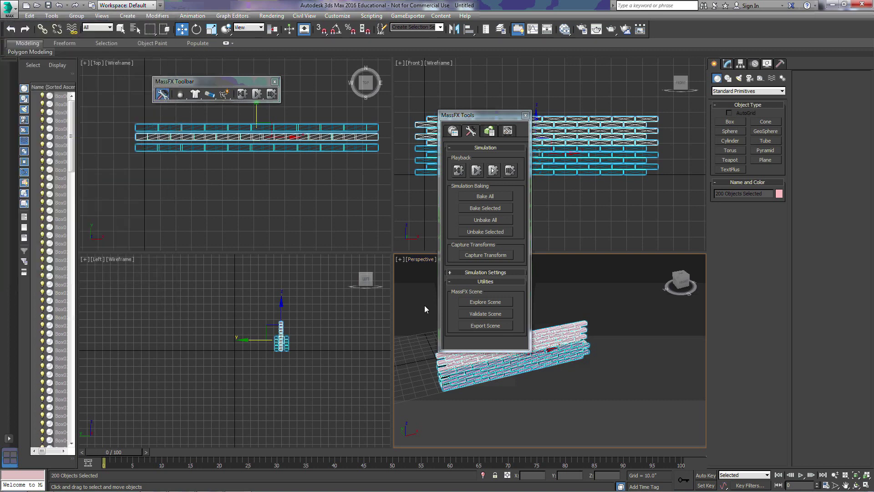
{"action": "left_click", "coordinate": [485, 313]}
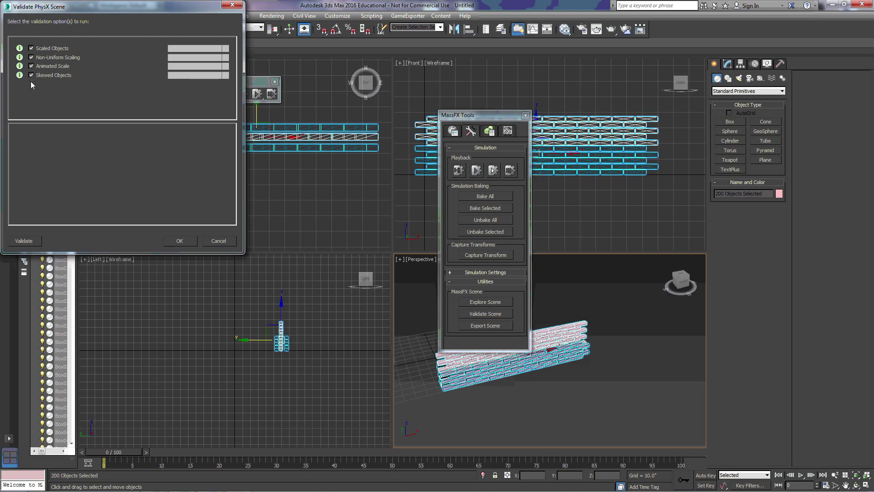
{"action": "left_click", "coordinate": [23, 240]}
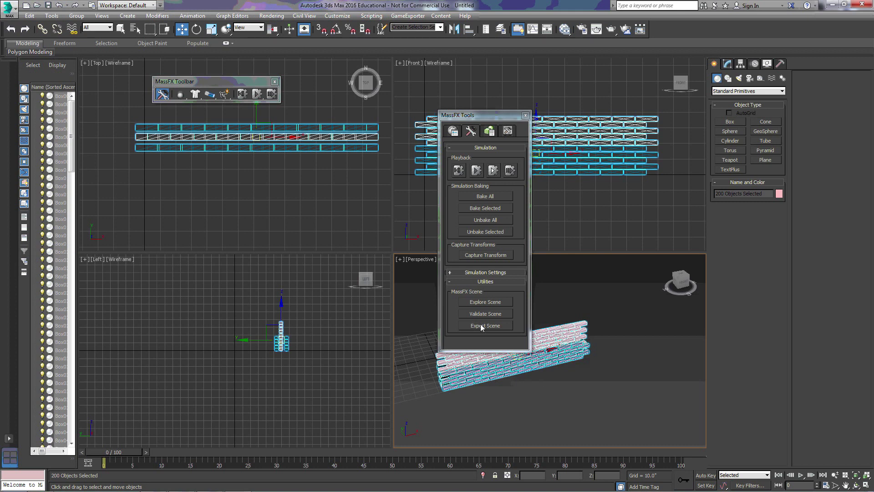